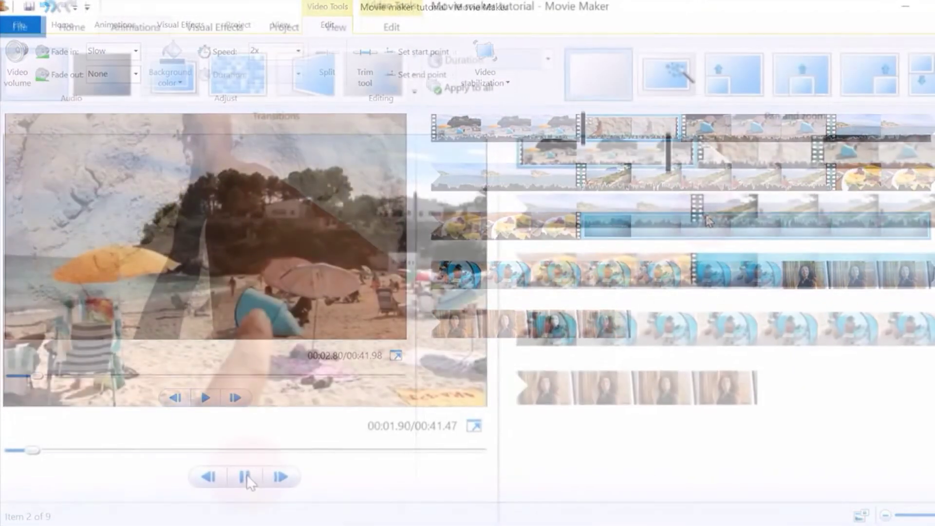
click(234, 448)
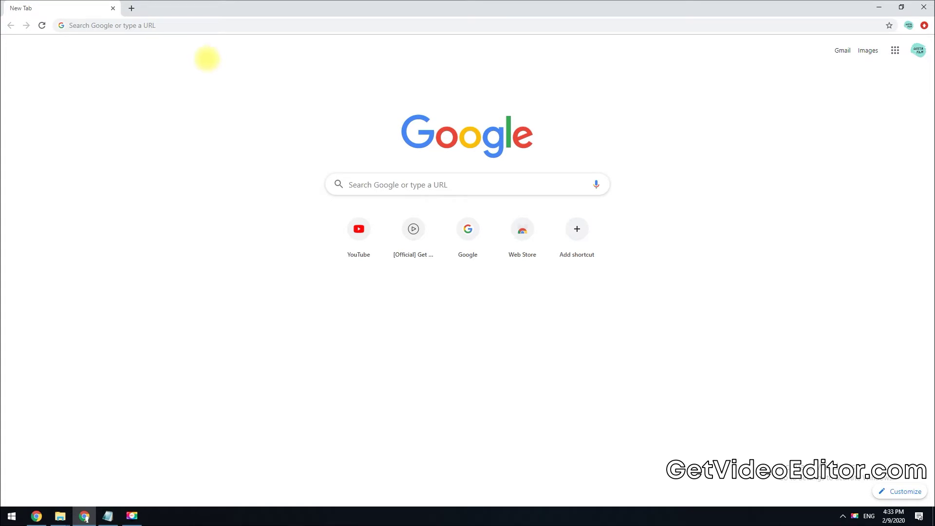
Go to getvideoeditor.com and download the free Windows version of Movavi Video Editor Plus 2020
click(205, 26)
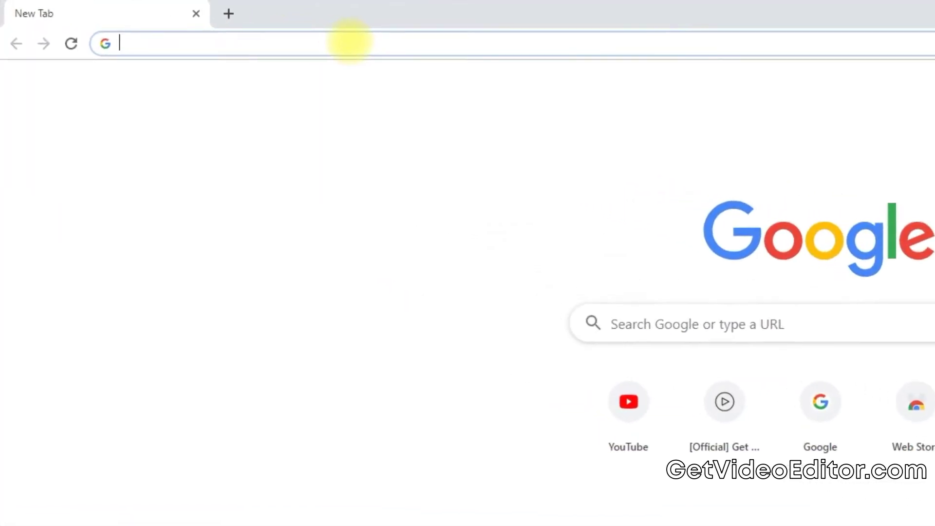
text(getvideoedito)
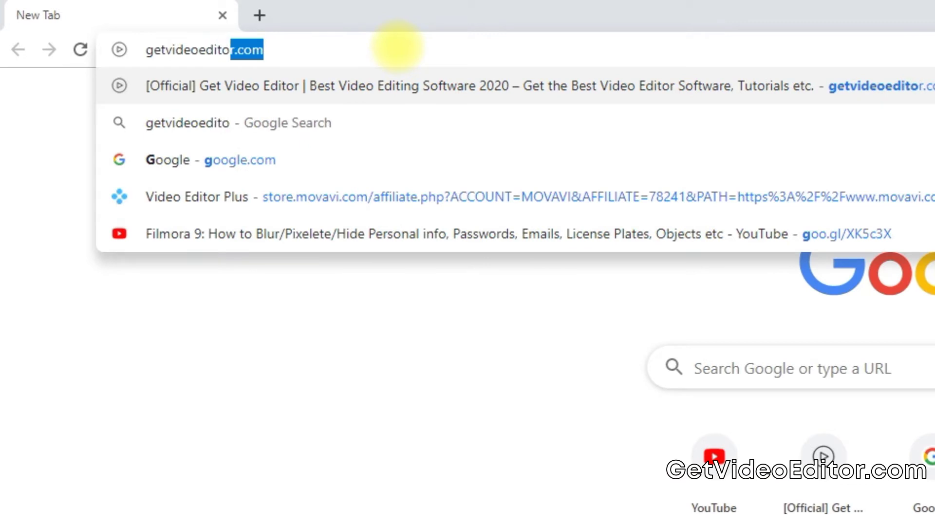
text(r.com)
key(Return)
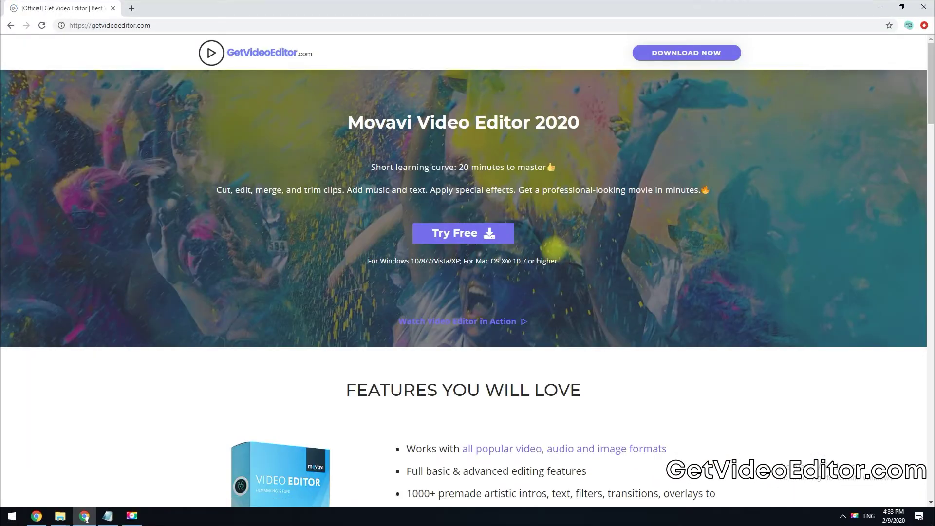
click(468, 235)
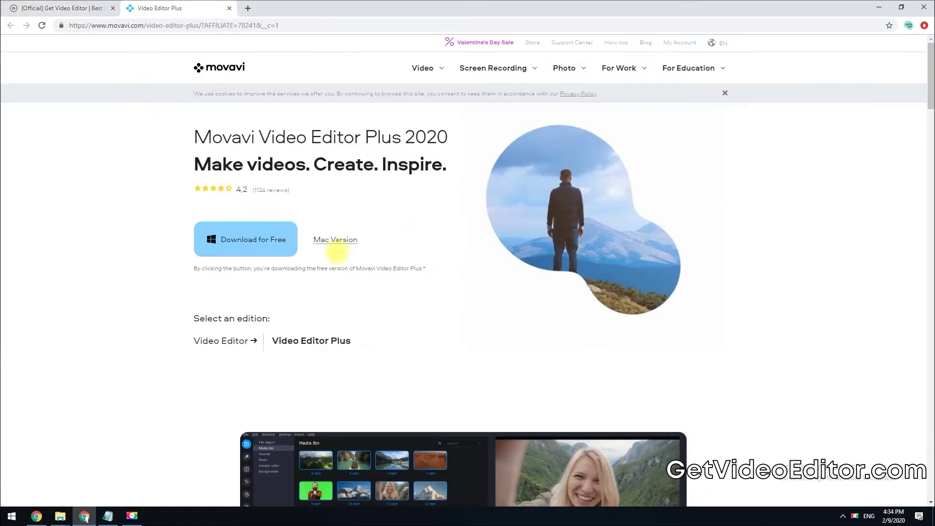
click(246, 241)
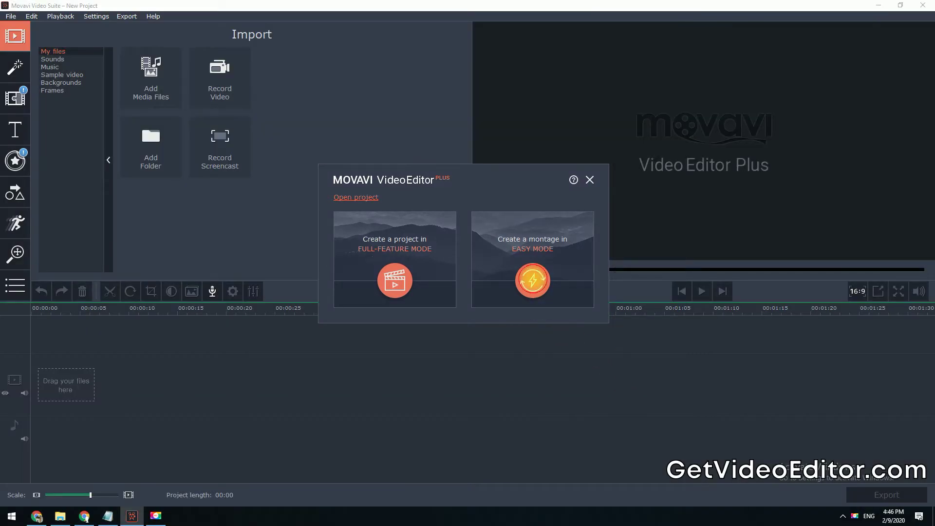
Create a montage in Easy Mode and add the images 01, 02, 03 and 04 from the demo folder
click(532, 280)
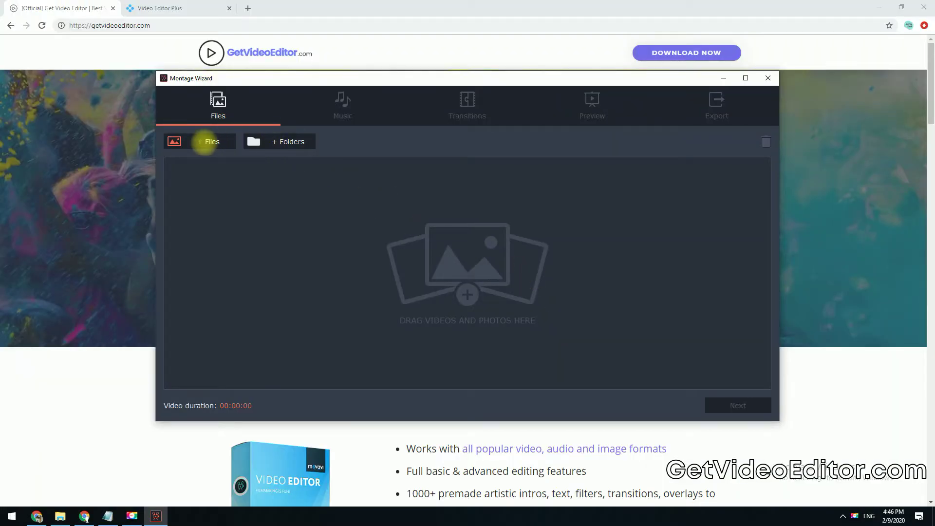
click(205, 142)
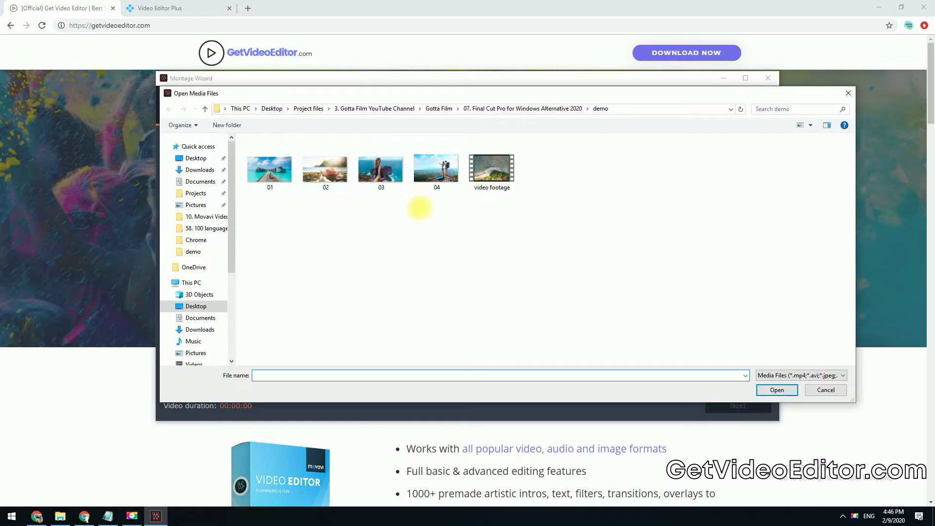
drag(425, 200, 266, 161)
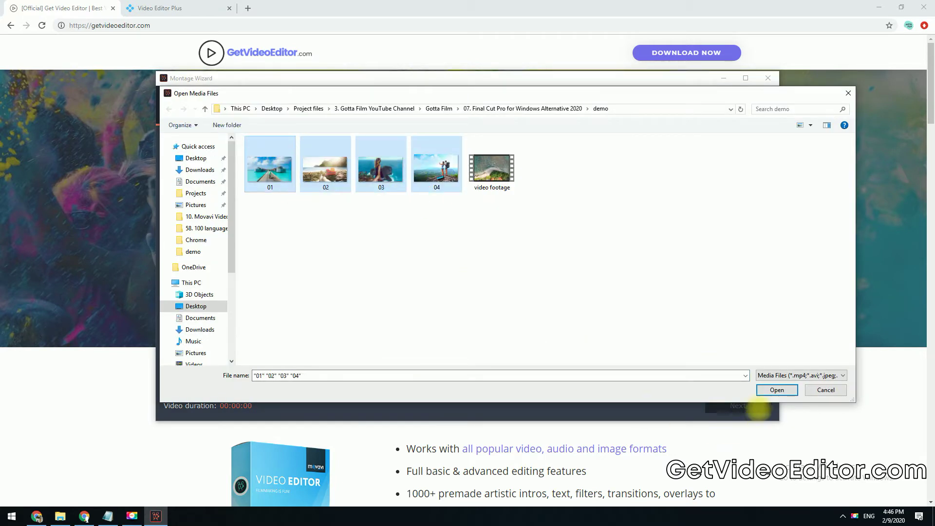
click(777, 389)
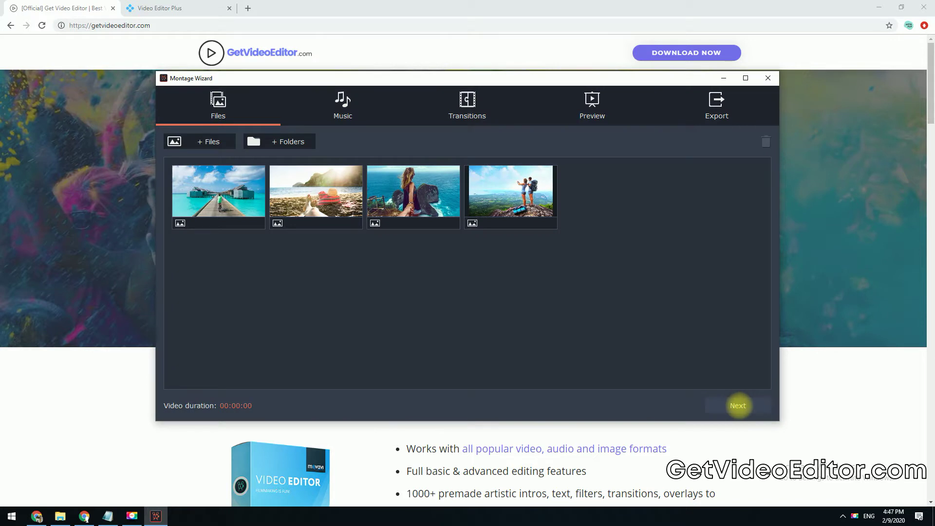
click(738, 405)
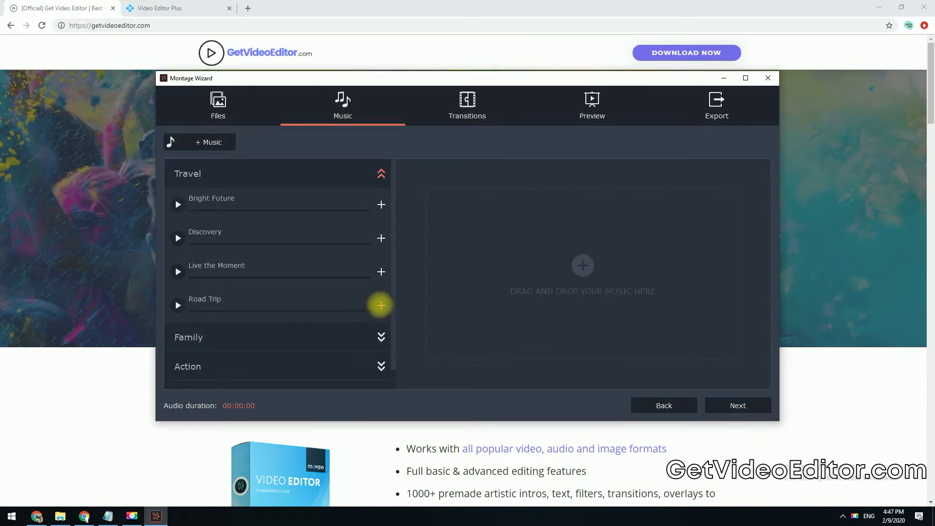
Add the Travel track Road Trip as the montage music and choose Random transitions
click(381, 306)
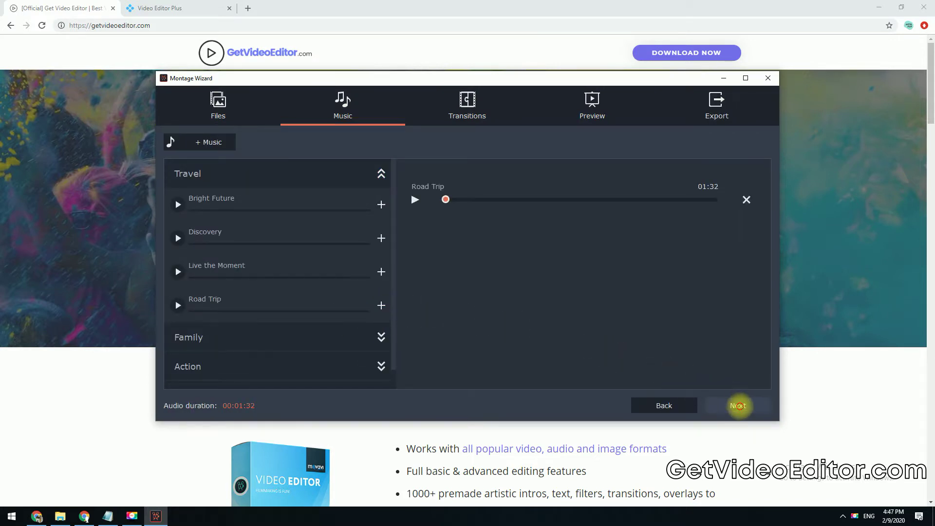
click(738, 404)
click(242, 224)
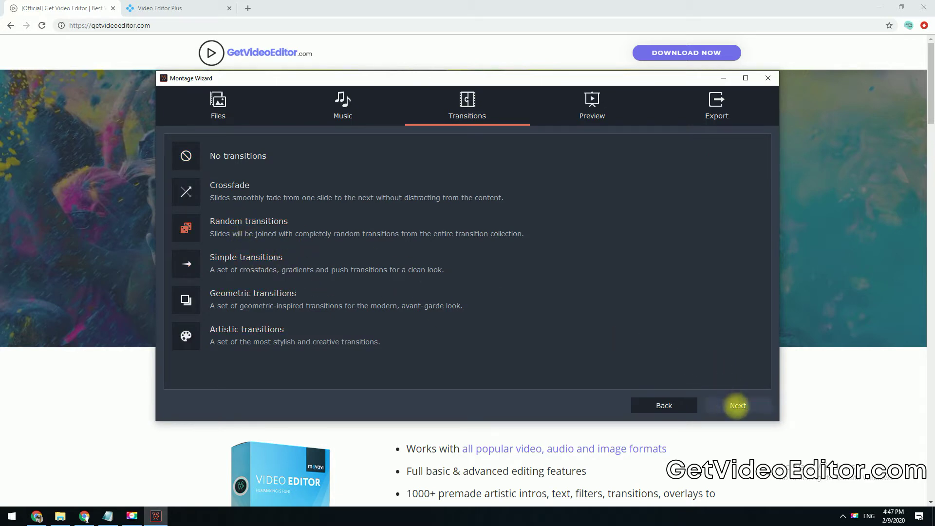
click(737, 406)
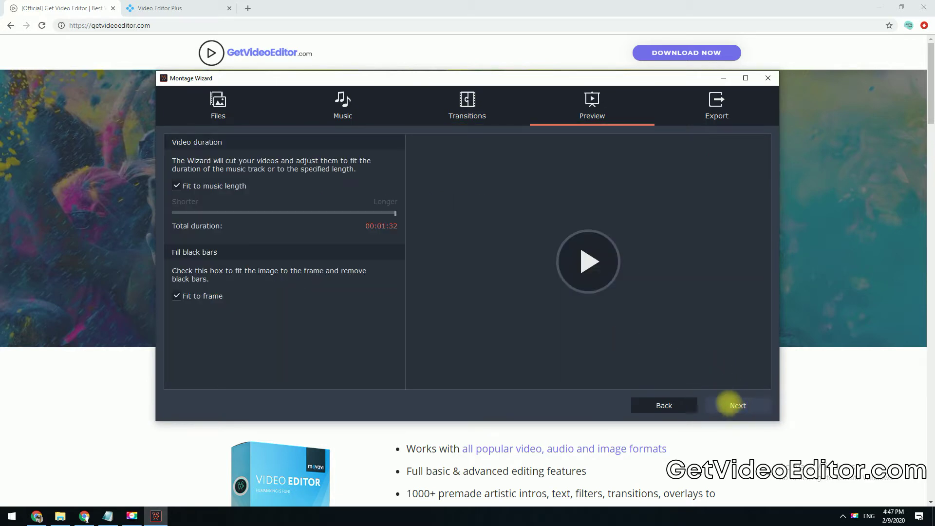
Turn off Fit to music length and Fit to frame, and preview the montage before continuing to the export stage
click(176, 186)
click(176, 295)
click(588, 262)
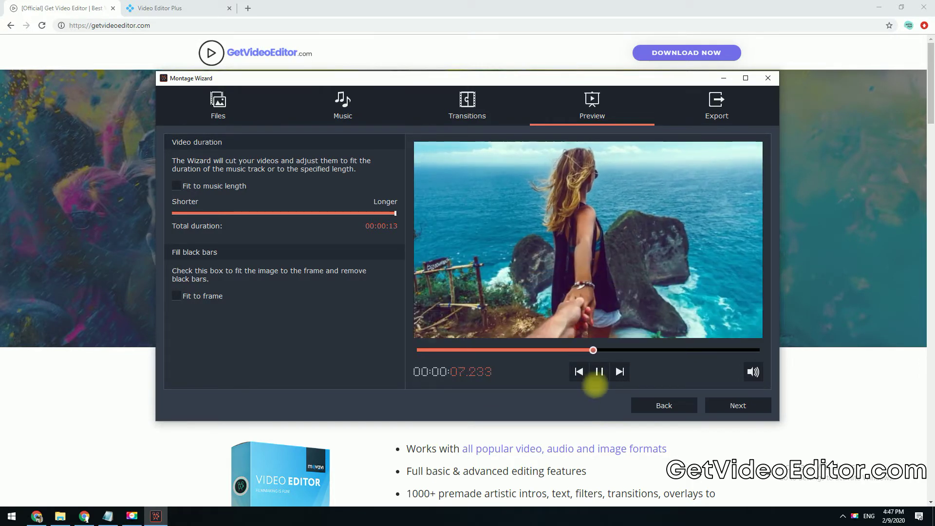
click(599, 372)
click(738, 405)
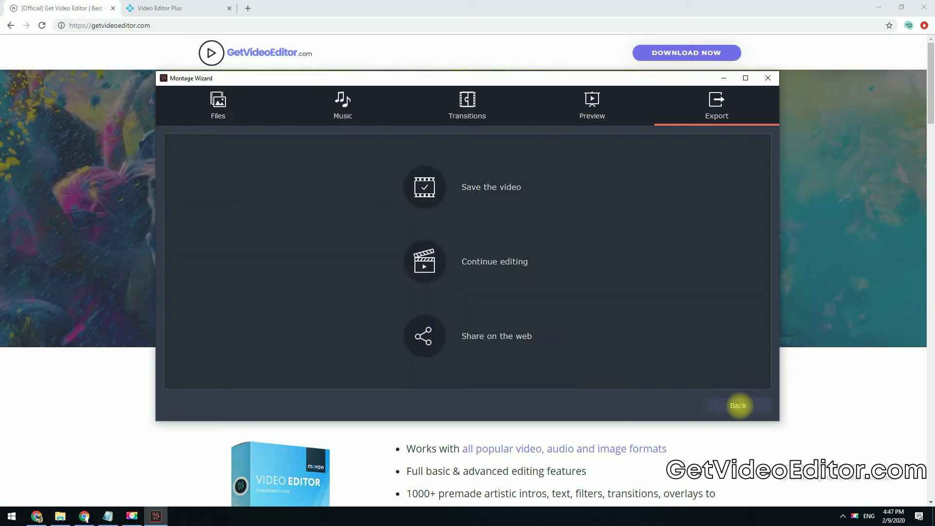
Save the montage as an MP4 video named My slideshow and start the export
click(485, 190)
text(My slides)
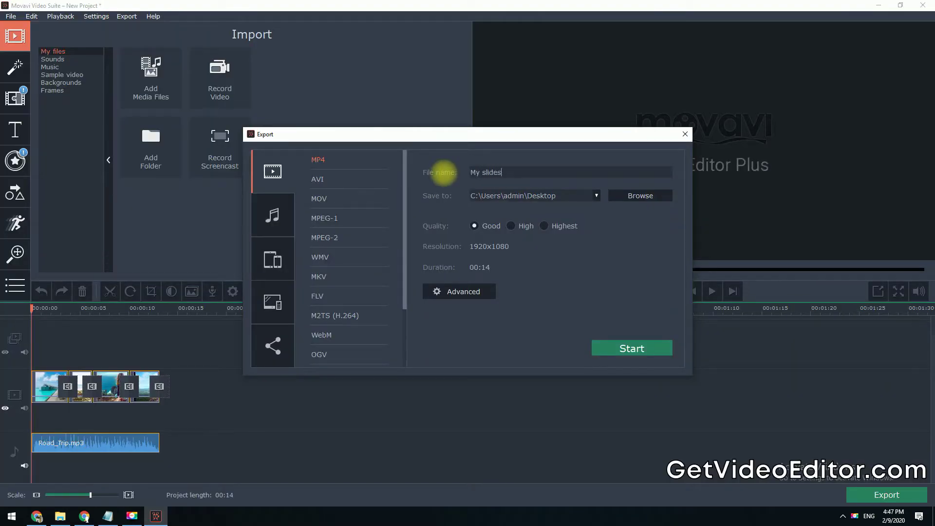
text(how)
click(628, 349)
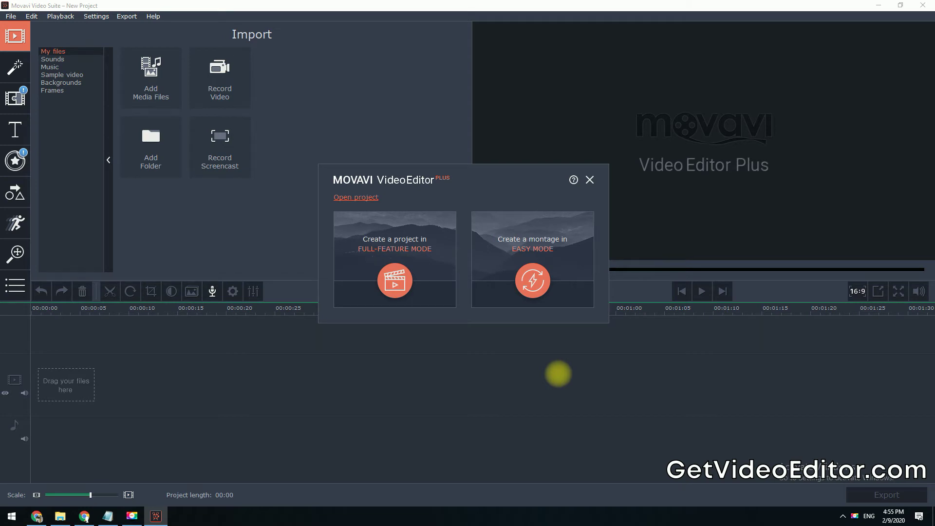
Create a project in Full-Feature Mode and add the video Moving Faces.mp4 to its timeline
click(394, 280)
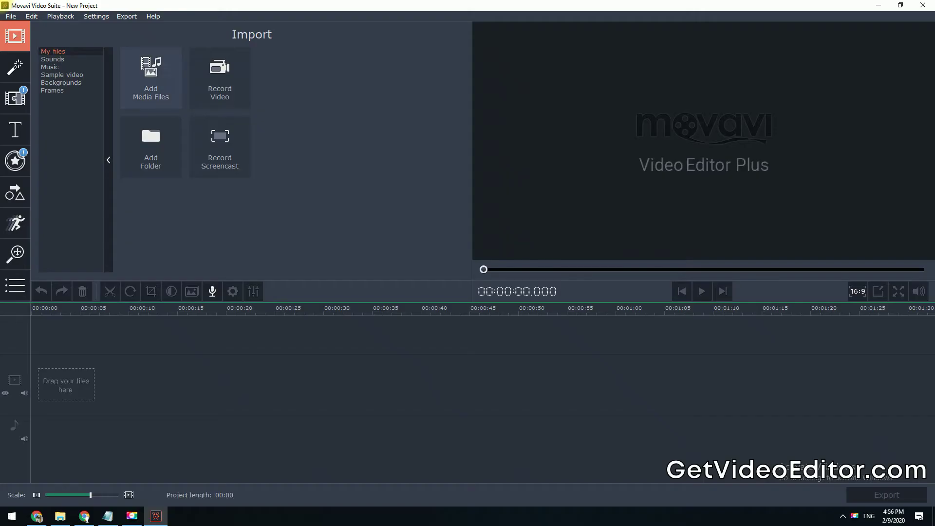
click(151, 78)
click(337, 94)
click(622, 316)
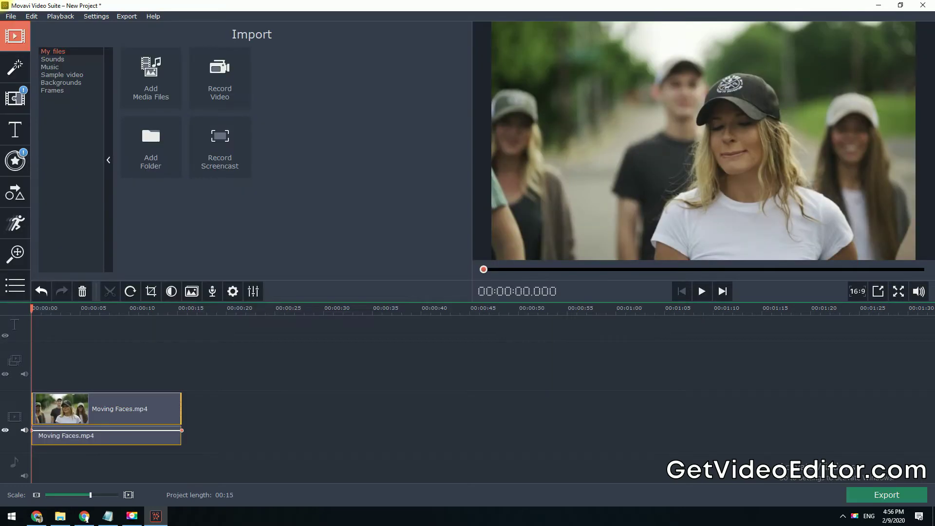
click(702, 291)
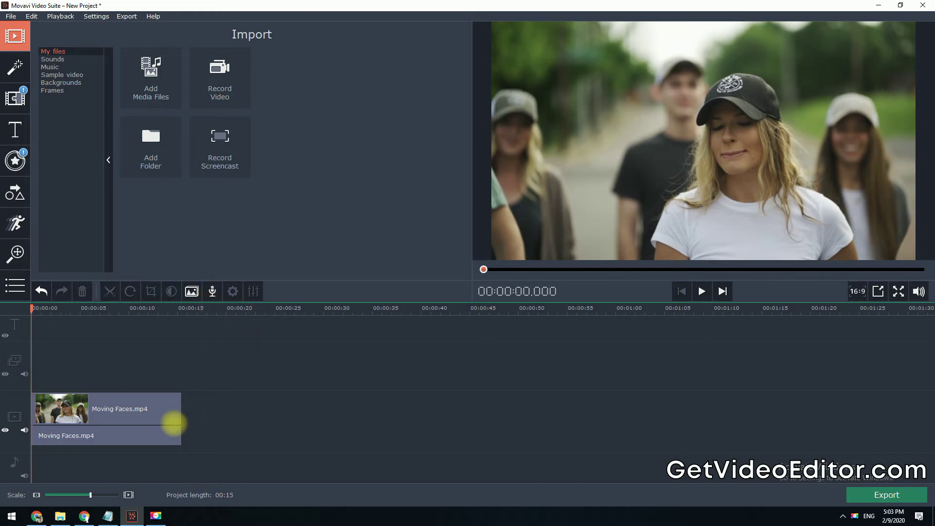
Cut out the part of the Moving Faces.mp4 clip between 00:00:02.600 and 00:00:04.300
click(54, 420)
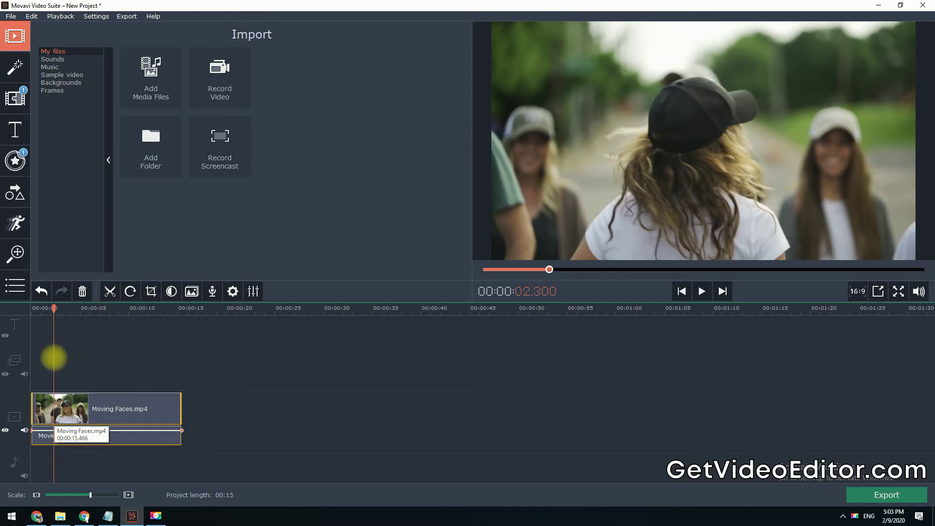
drag(53, 308, 56, 308)
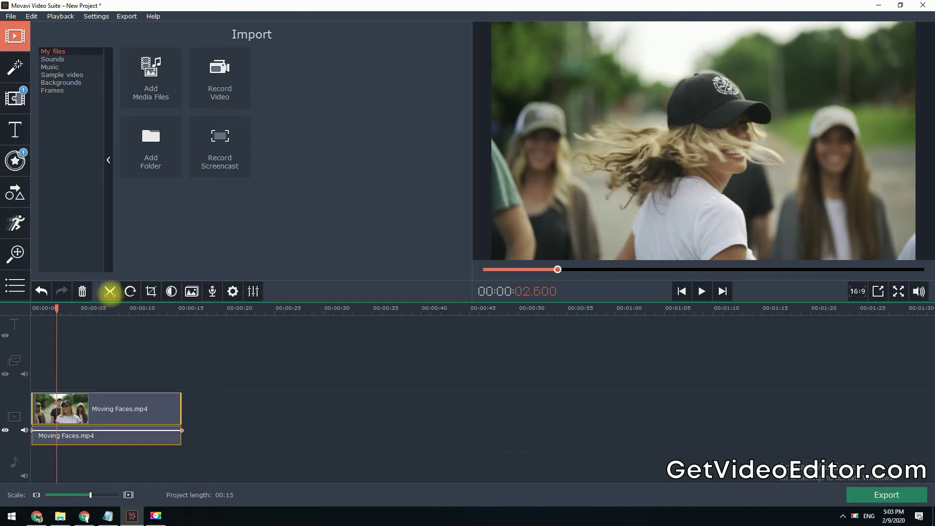
click(110, 291)
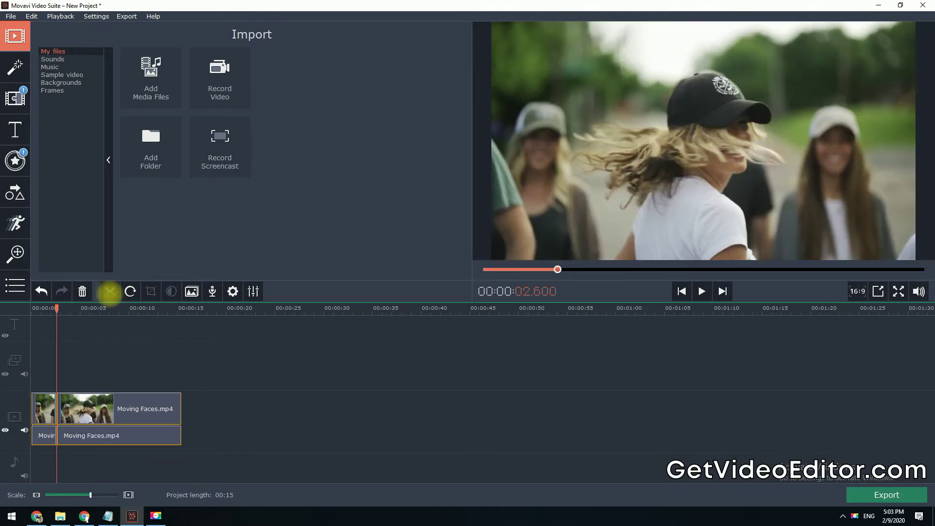
mouse_move(61, 307)
mouse_down()
mouse_move(94, 316)
mouse_move(73, 314)
mouse_up()
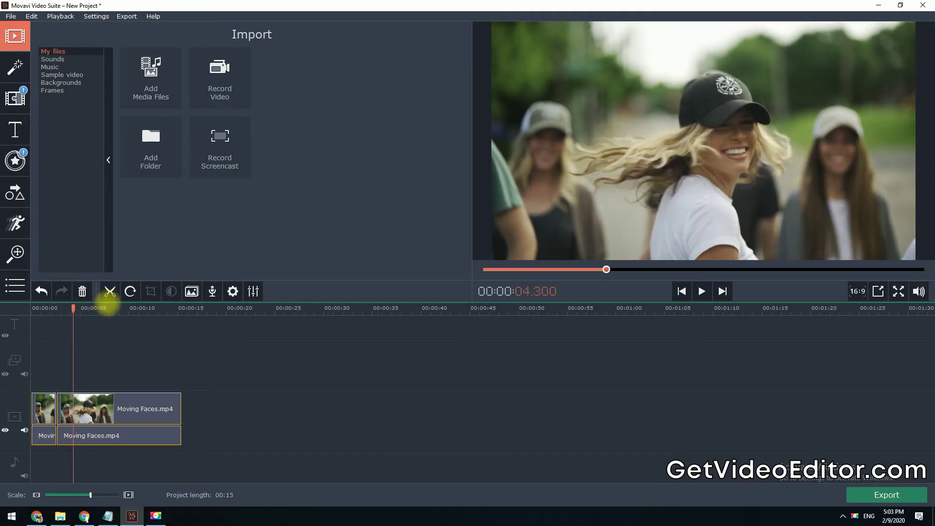
click(110, 291)
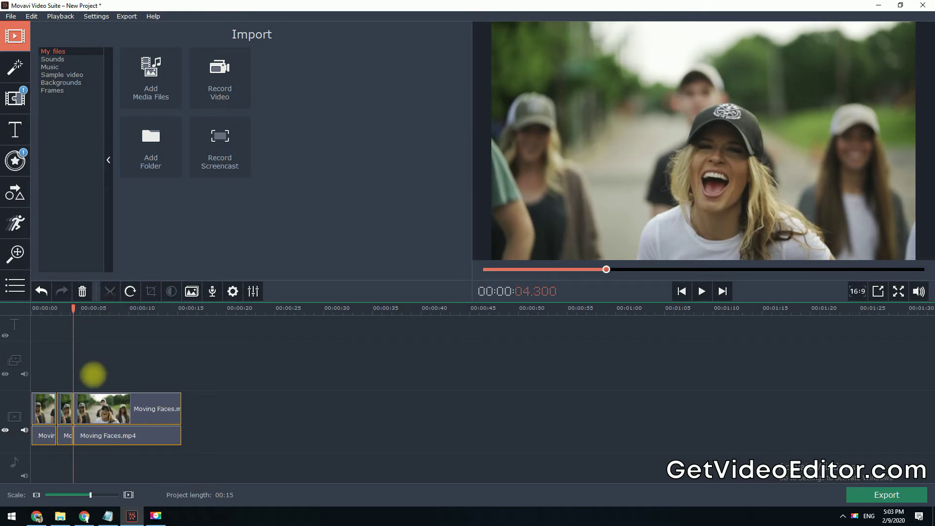
click(65, 414)
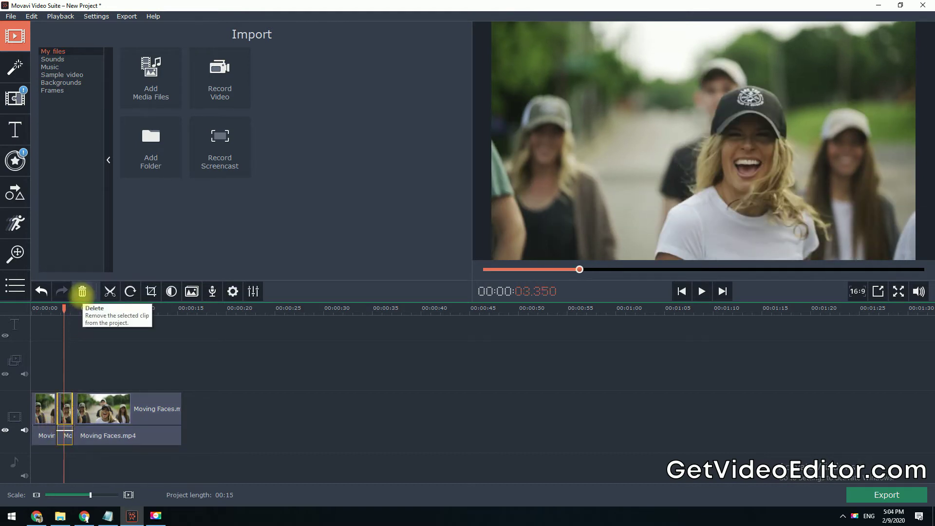
click(82, 291)
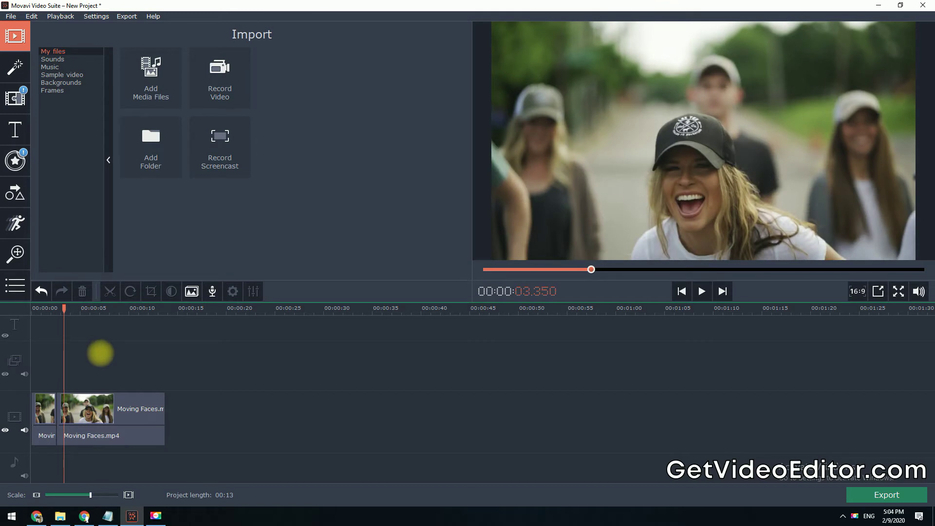
Rotate the first Moving Faces.mp4 segment four times, through one full turn
click(46, 409)
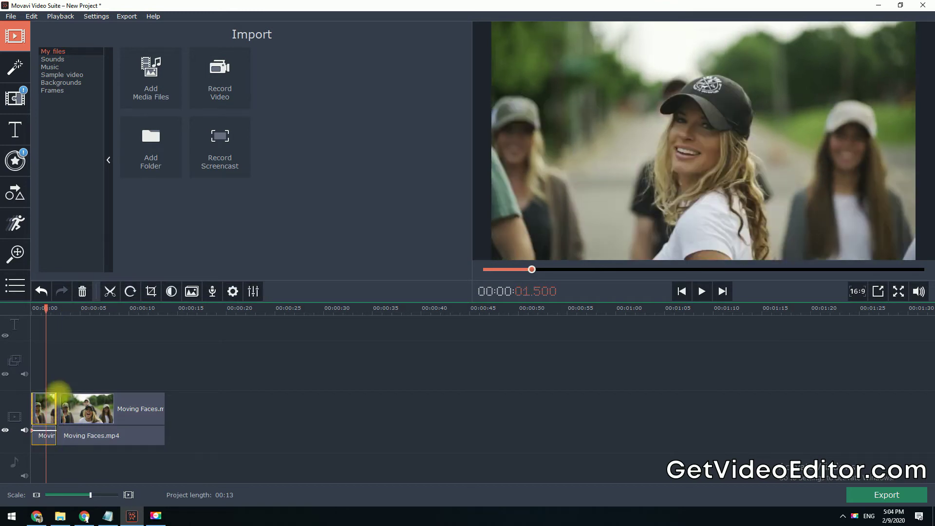
click(131, 291)
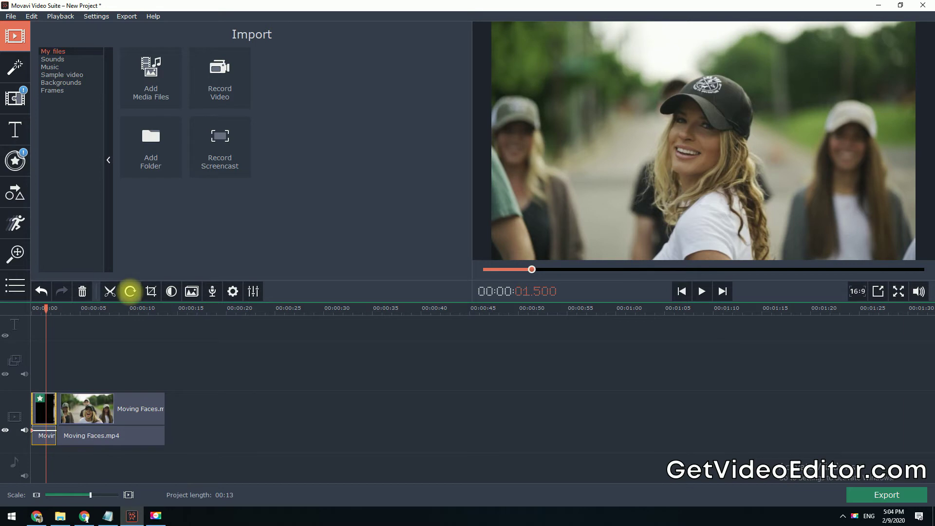
click(131, 291)
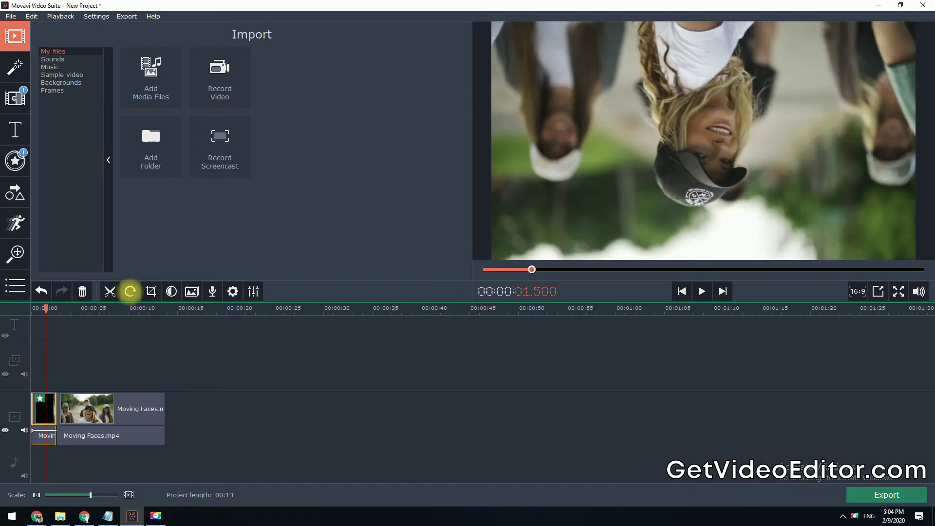
click(130, 292)
click(130, 291)
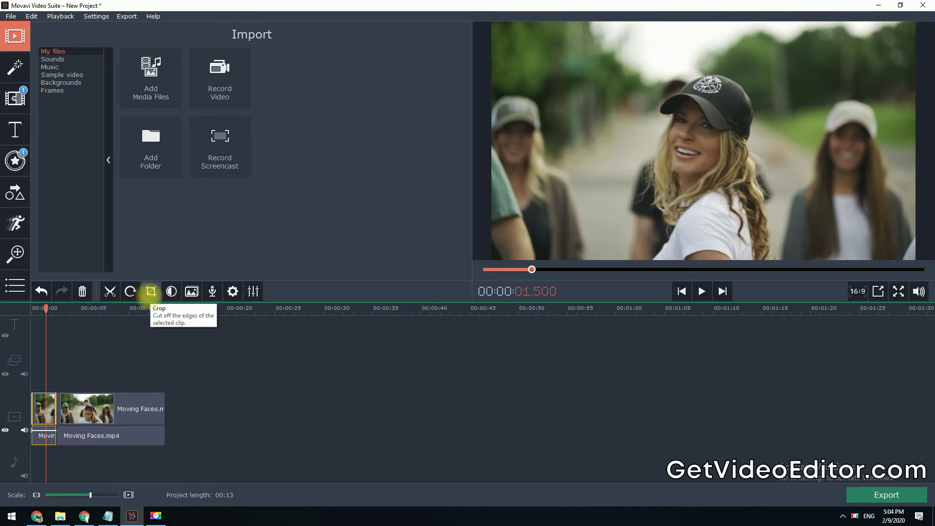
Crop the first Moving Faces.mp4 segment to a slightly smaller frame centred on the woman in front and apply it
click(150, 291)
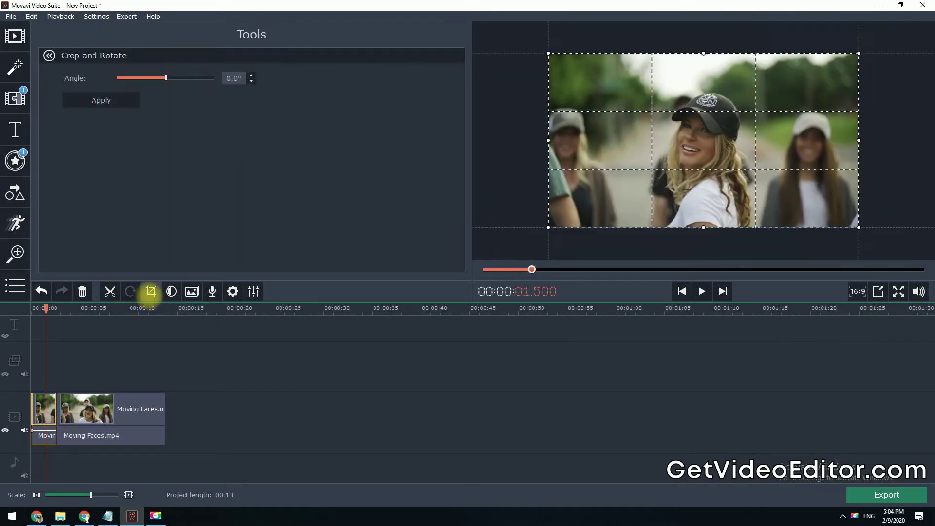
drag(548, 227, 587, 206)
drag(730, 129, 713, 142)
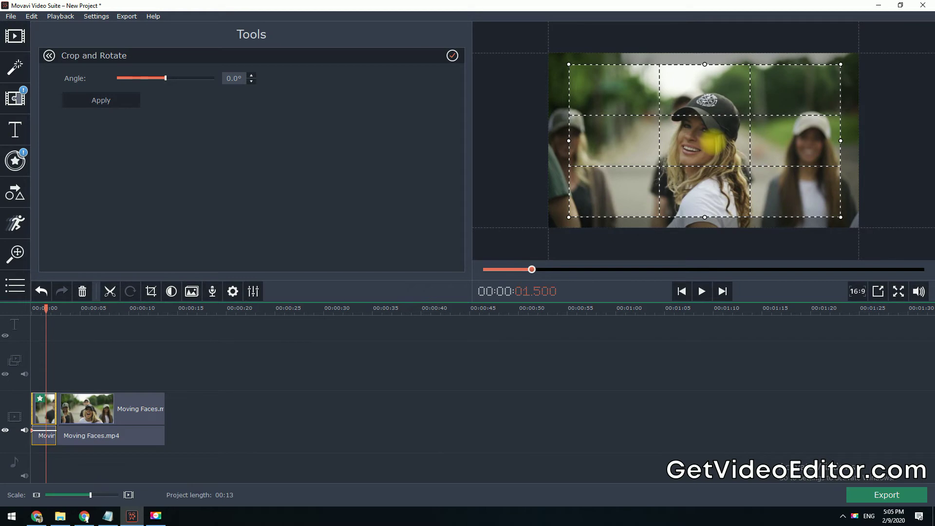
click(100, 100)
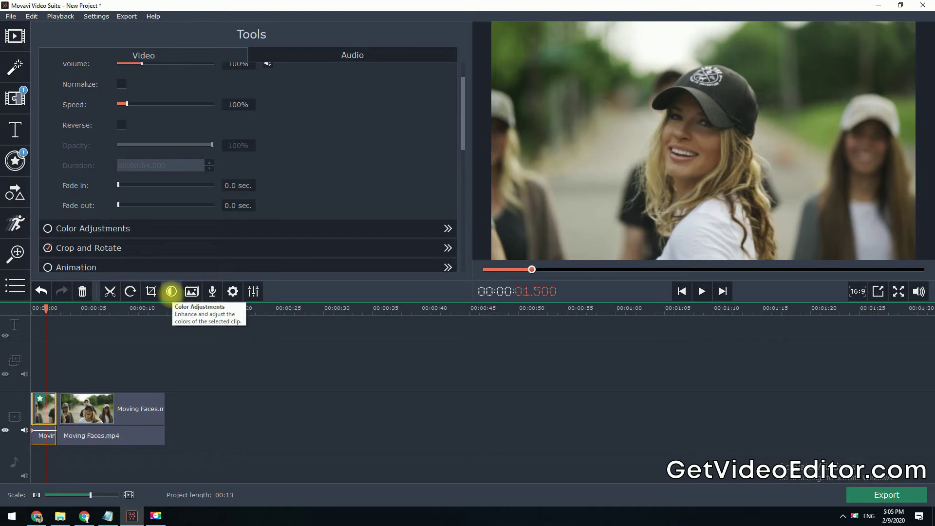
Manually adjust the colors of the first Moving Faces.mp4 segment, setting Brightness to -4 and Saturation to 1.18
click(171, 291)
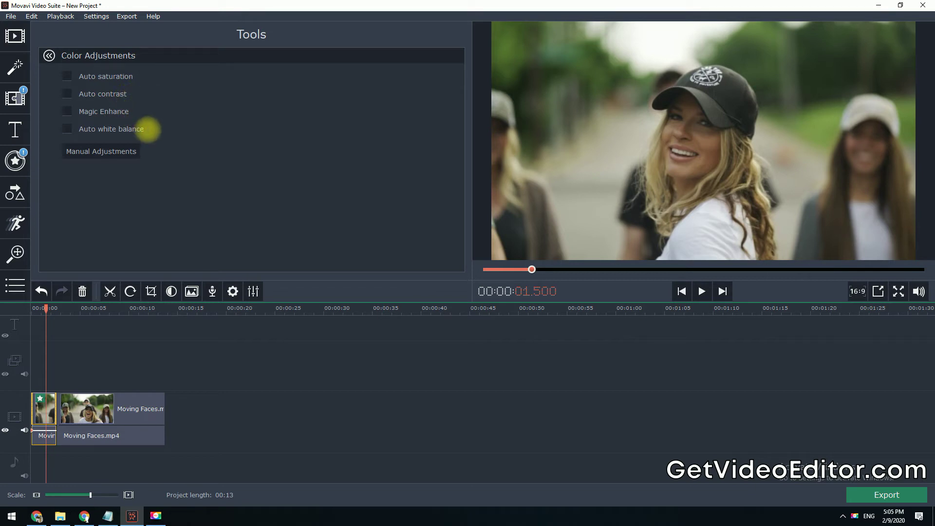
click(99, 152)
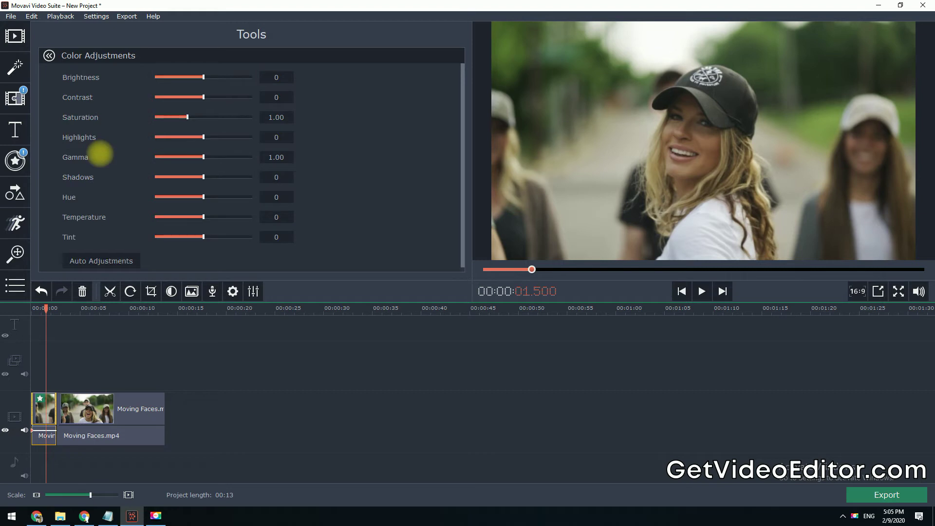
mouse_move(204, 77)
mouse_down()
mouse_move(236, 81)
mouse_move(202, 77)
mouse_up()
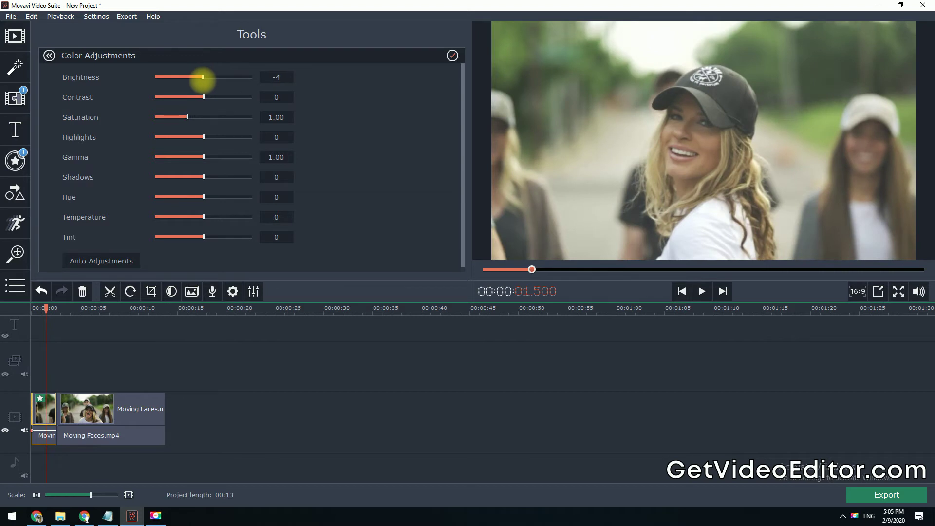
mouse_move(188, 117)
mouse_down()
mouse_move(215, 117)
mouse_move(194, 117)
mouse_up()
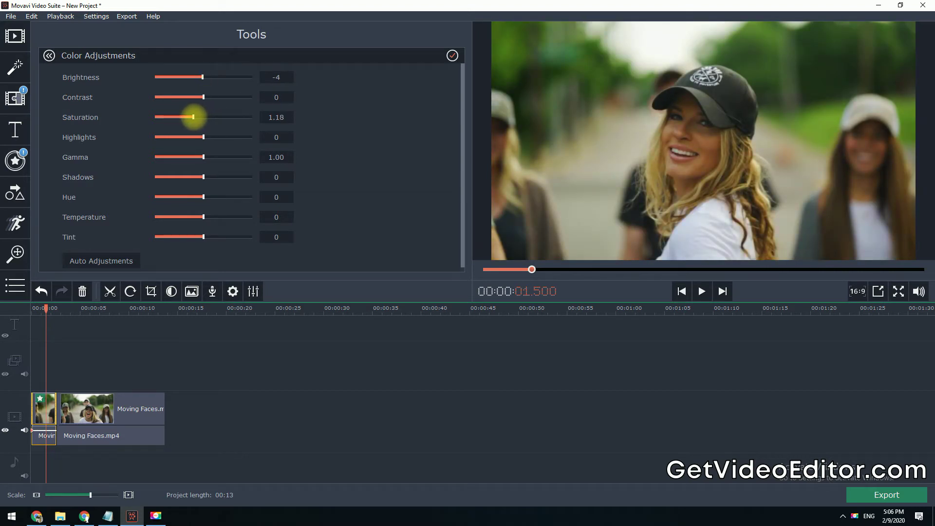
click(226, 411)
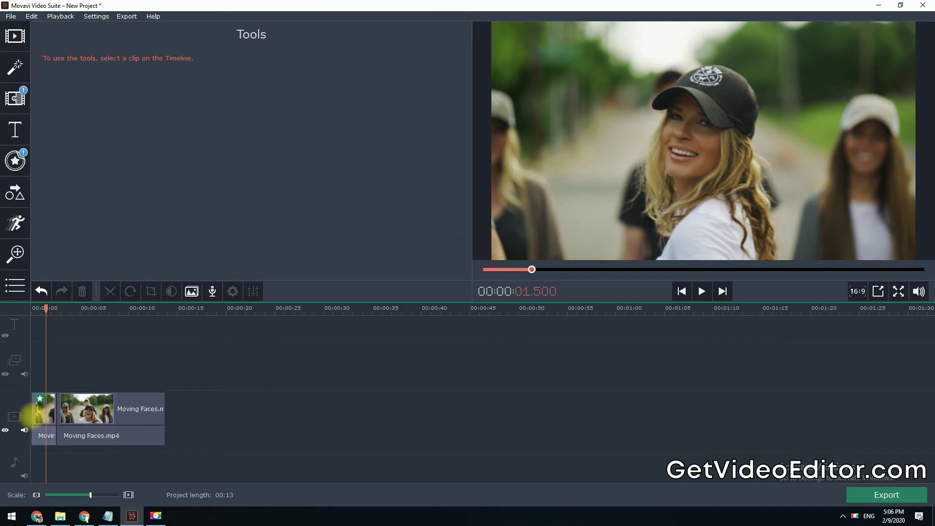
Speed up the first Moving Faces.mp4 segment slightly and lower its volume a little in its clip properties
click(42, 411)
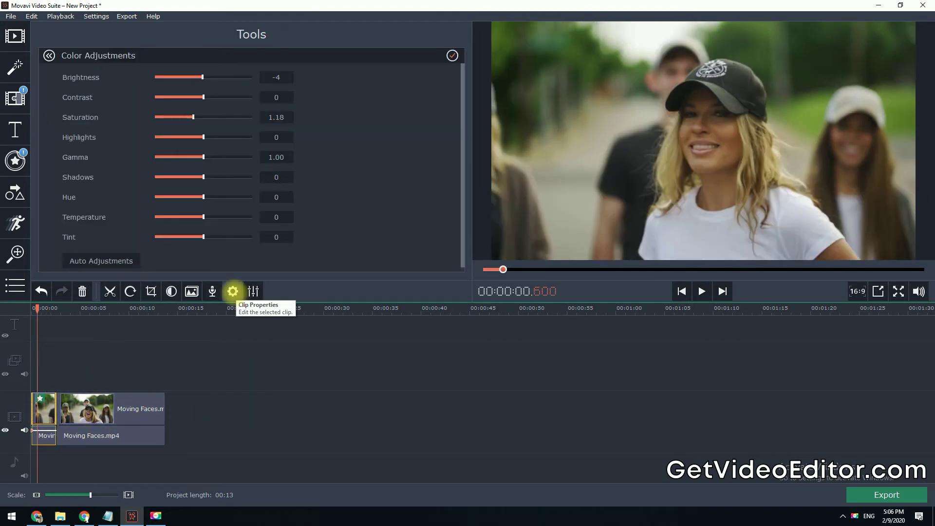
click(233, 291)
mouse_move(135, 117)
mouse_down()
mouse_move(146, 118)
mouse_move(131, 117)
mouse_up()
drag(142, 75, 140, 75)
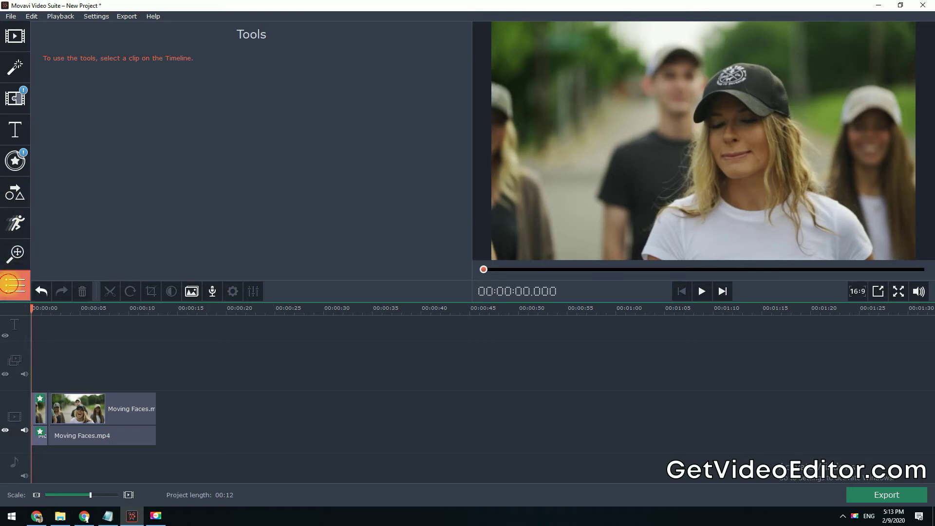
Look over the additional tools and browse the built-in Sounds, Music, Sample video, Backgrounds and Frames collections
click(14, 283)
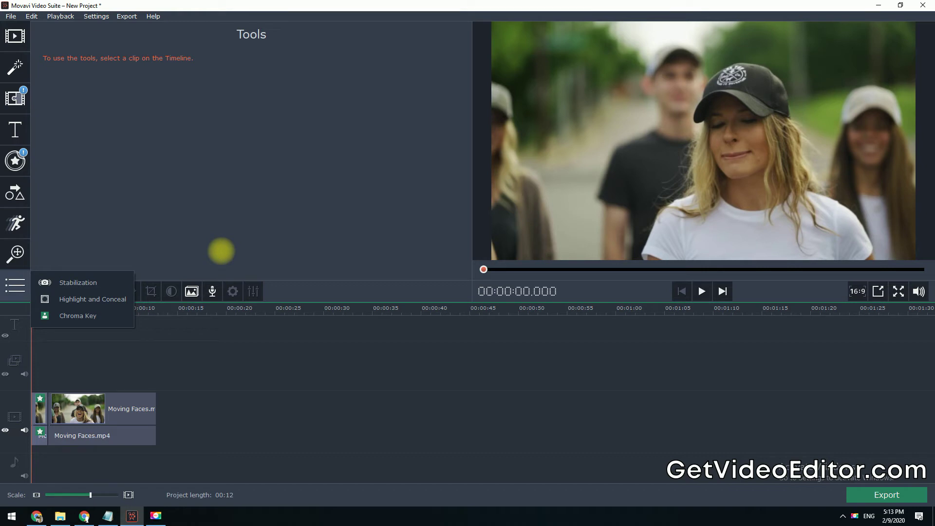
click(221, 251)
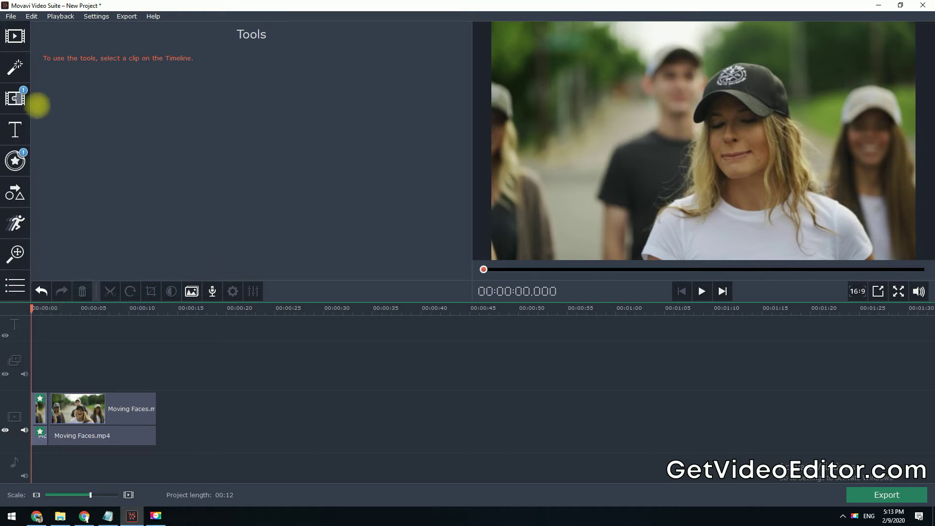
click(15, 36)
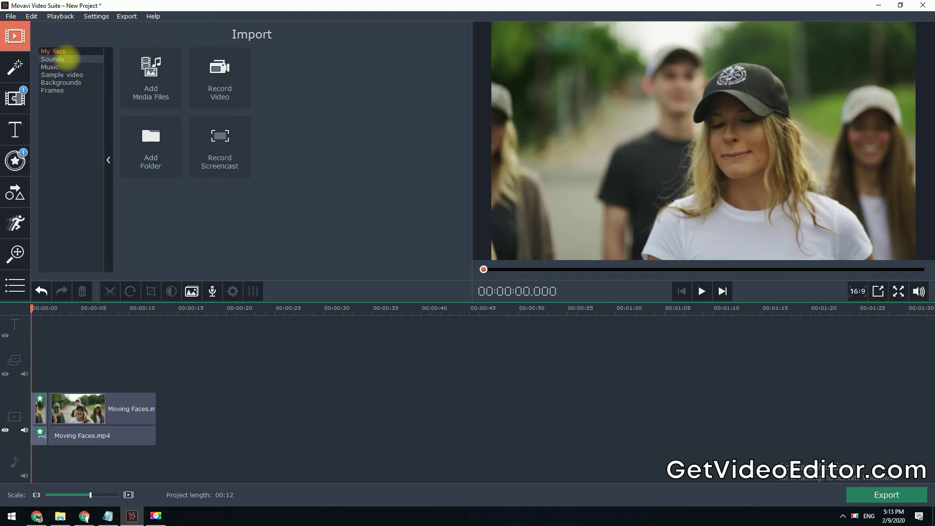
click(66, 59)
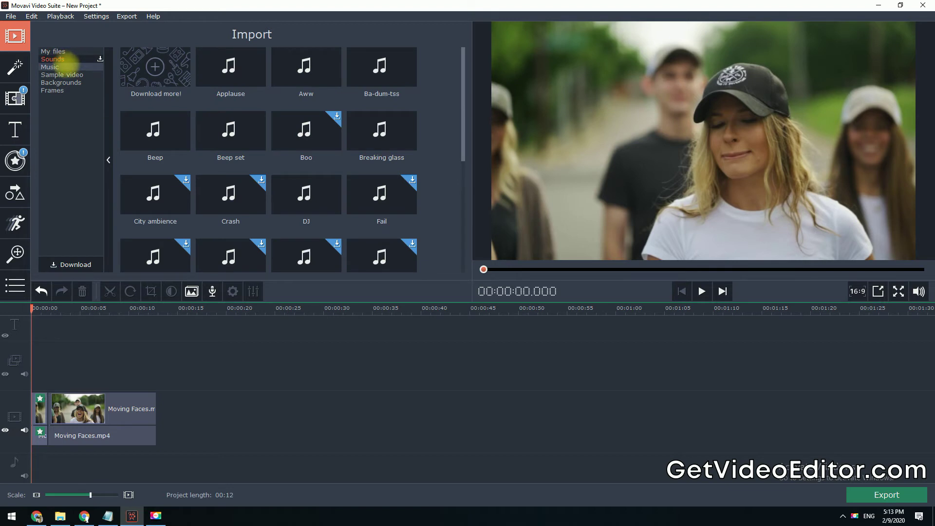
click(68, 66)
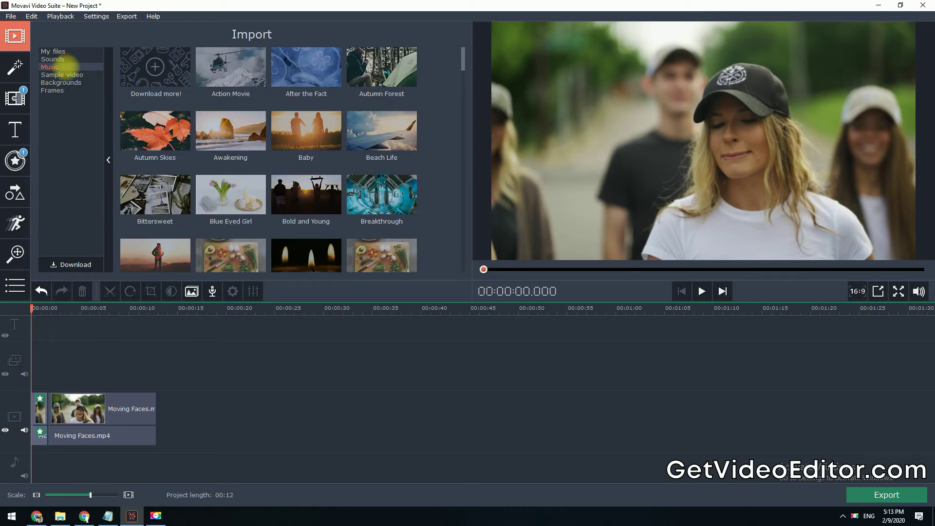
click(65, 75)
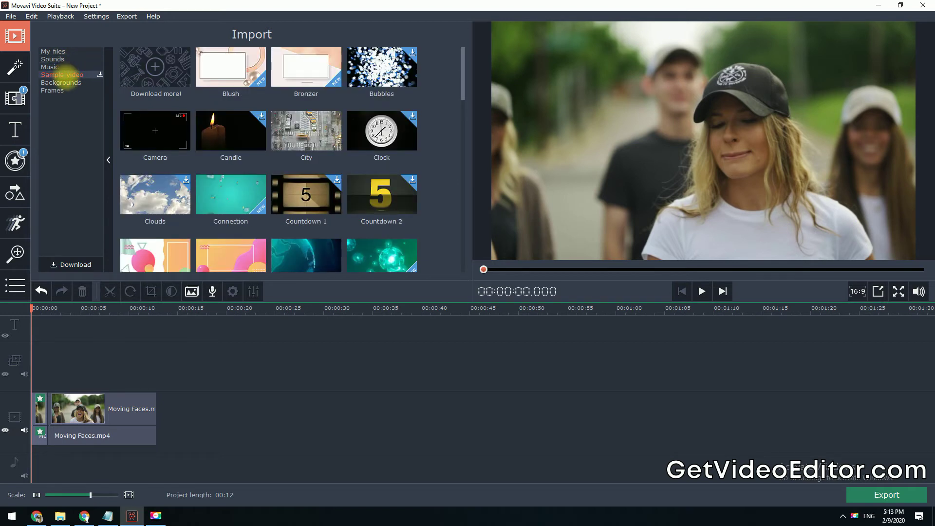
click(64, 83)
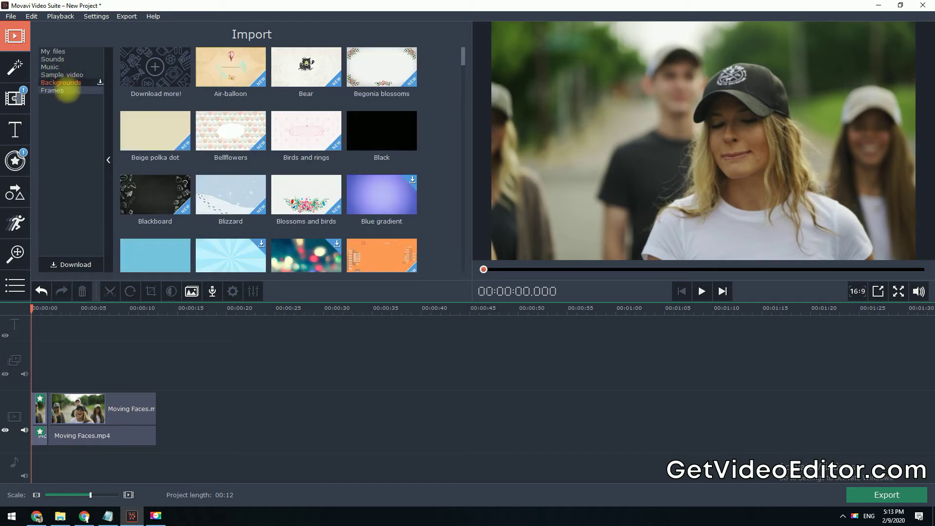
click(67, 91)
Add the Applause sound to the audio track beneath the start of the second Moving Faces.mp4 segment and adjust its volume
click(68, 59)
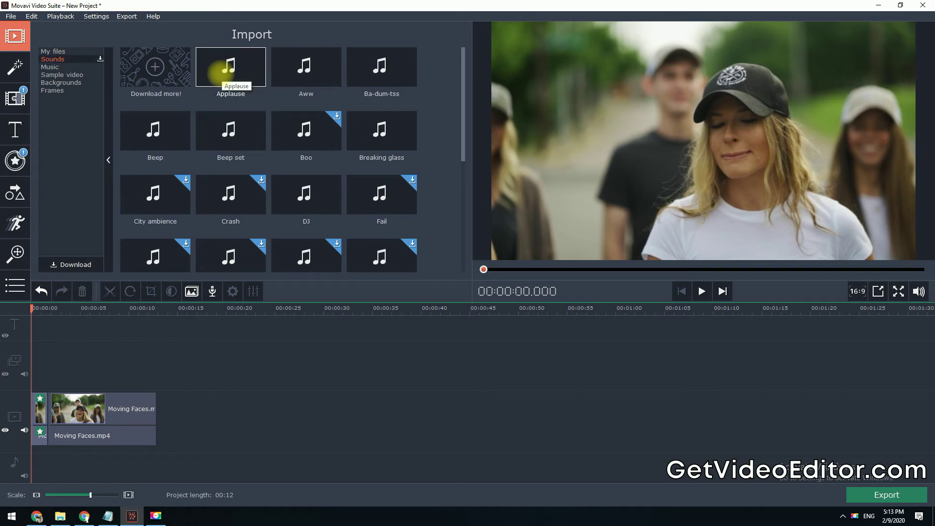
drag(220, 72, 98, 456)
right_click(74, 457)
mouse_move(98, 328)
click(217, 329)
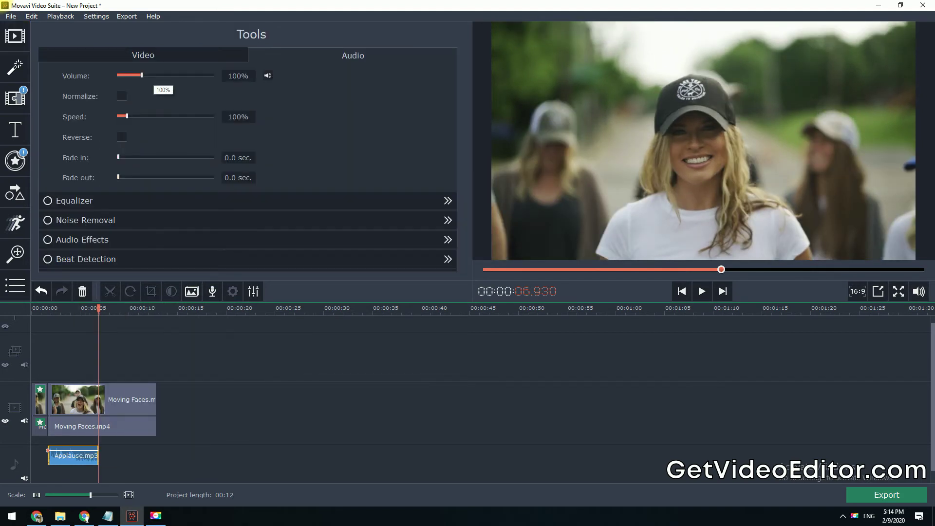
drag(149, 75, 140, 75)
Add the Aww sound to the audio track at 00:00:08.250 and the Baby music from the start of the timeline
click(15, 35)
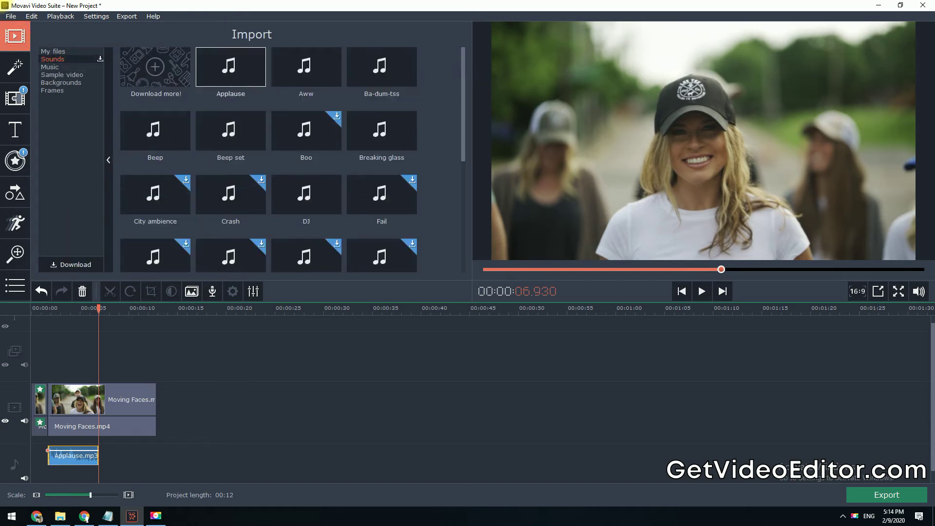
click(184, 462)
click(112, 463)
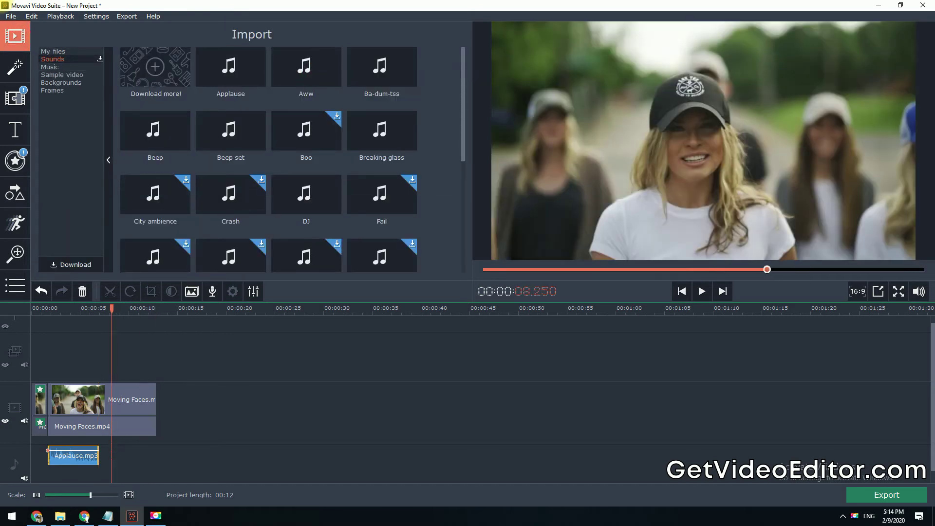
drag(306, 67, 120, 455)
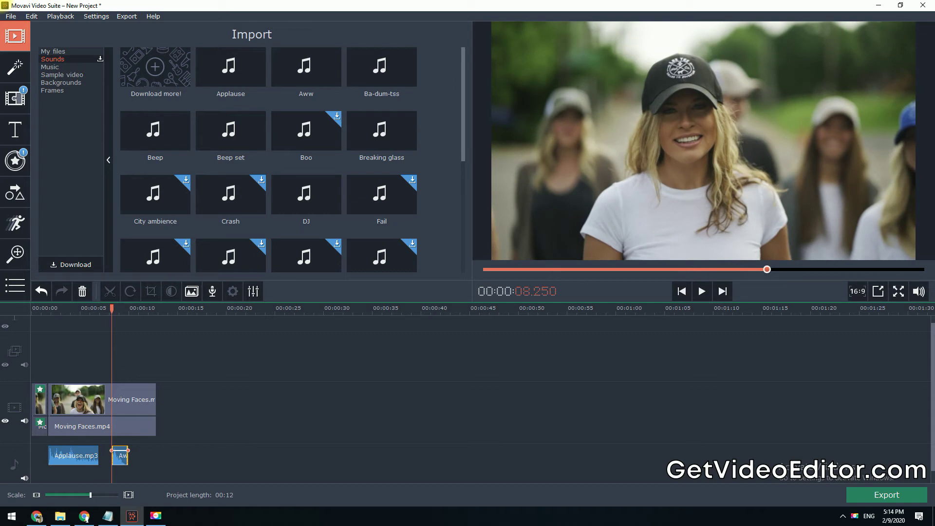
click(49, 67)
double_click(306, 131)
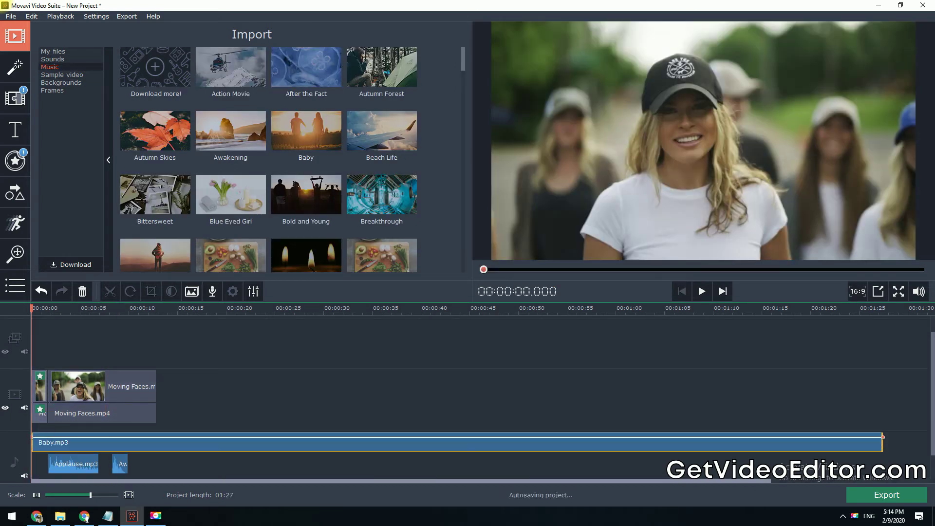
Add the My diary sample video to the video track directly after the Moving Faces.mp4 segments
click(62, 75)
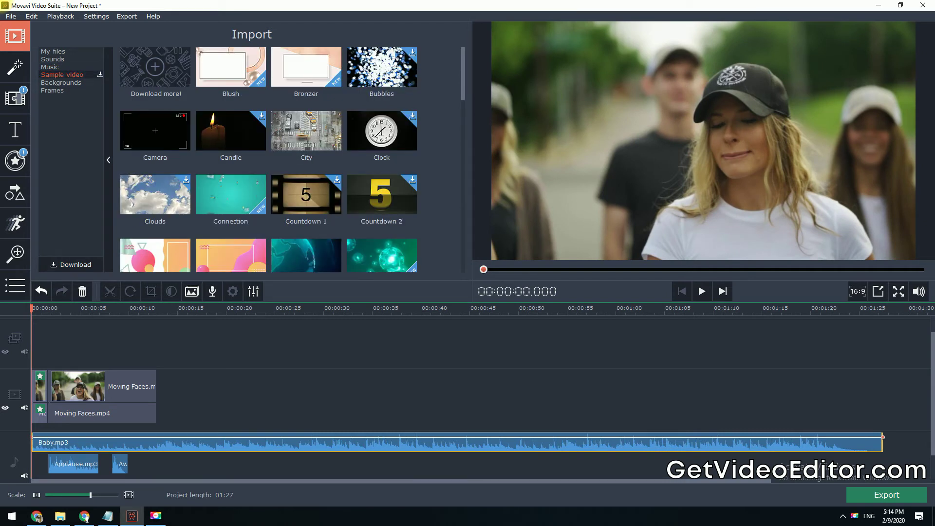
scroll(292, 159, down, 5)
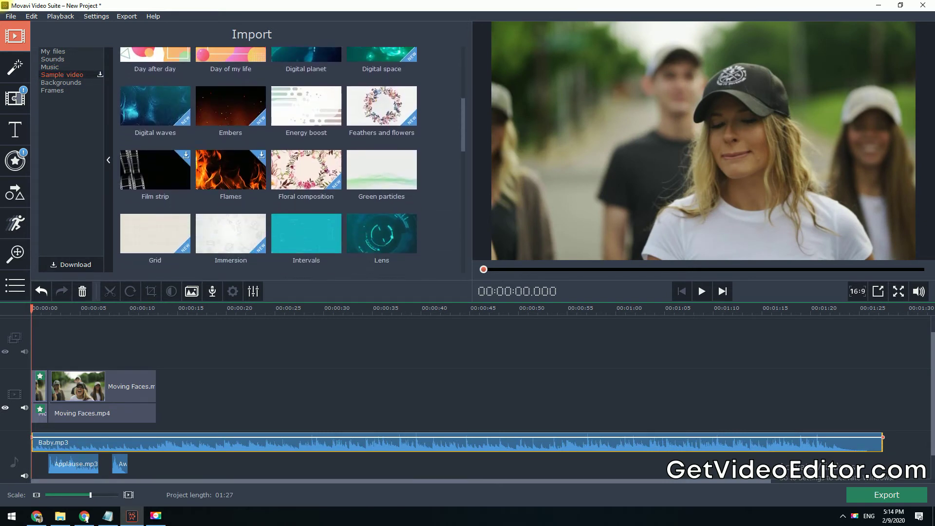
scroll(292, 160, down, 3)
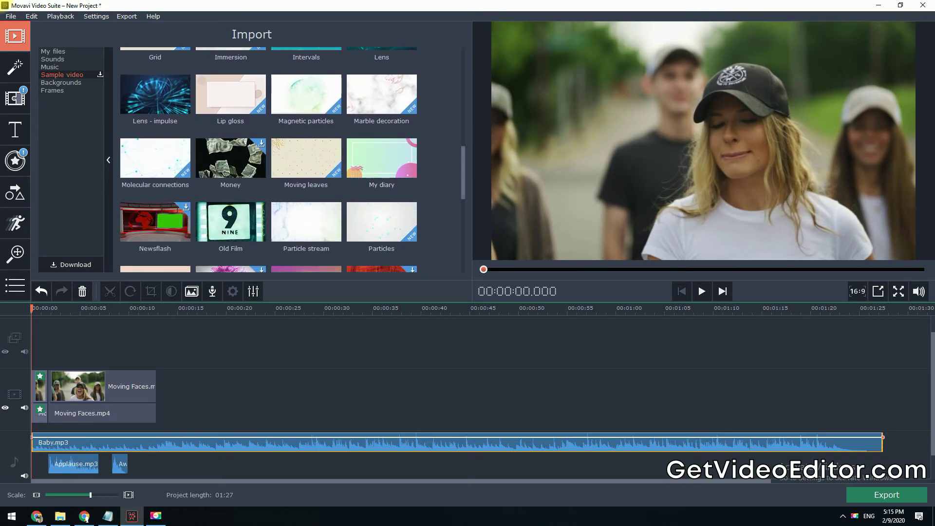
drag(381, 158, 182, 386)
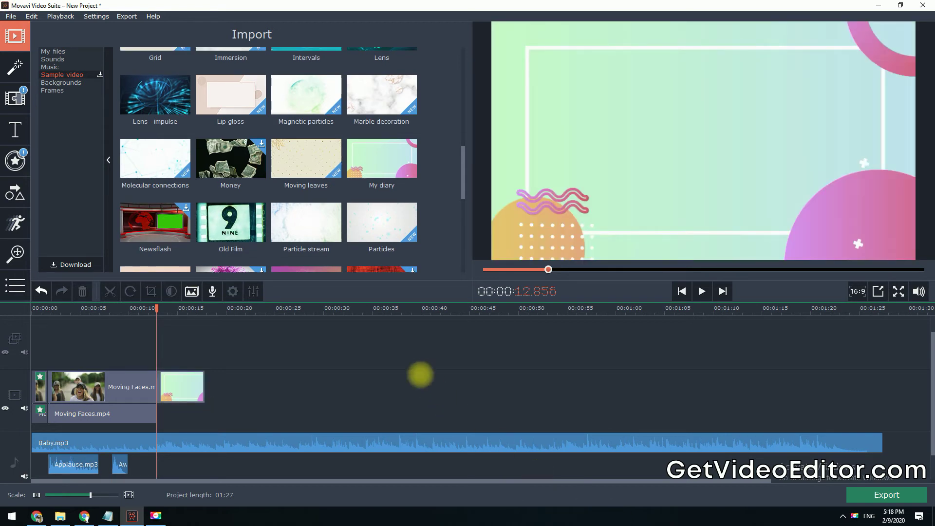
Browse the complete list of video filters and display the Artistic category
click(25, 69)
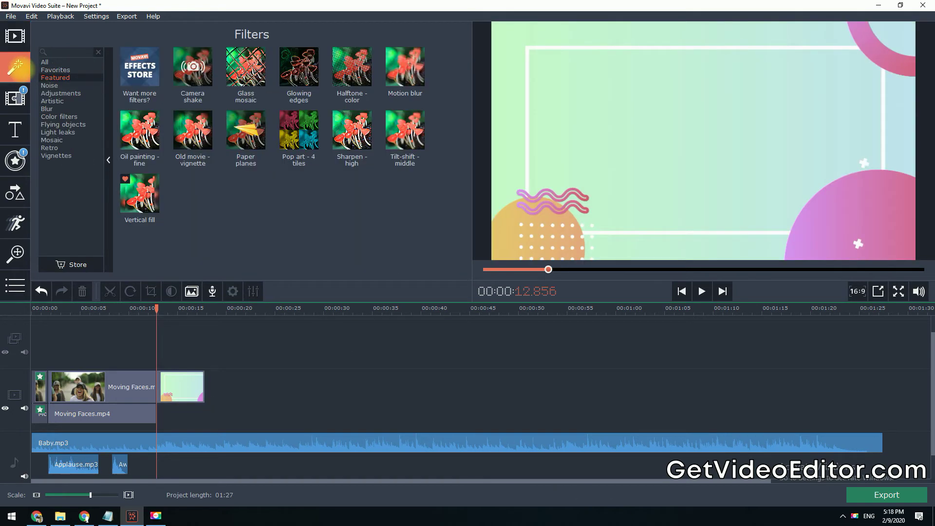
click(66, 63)
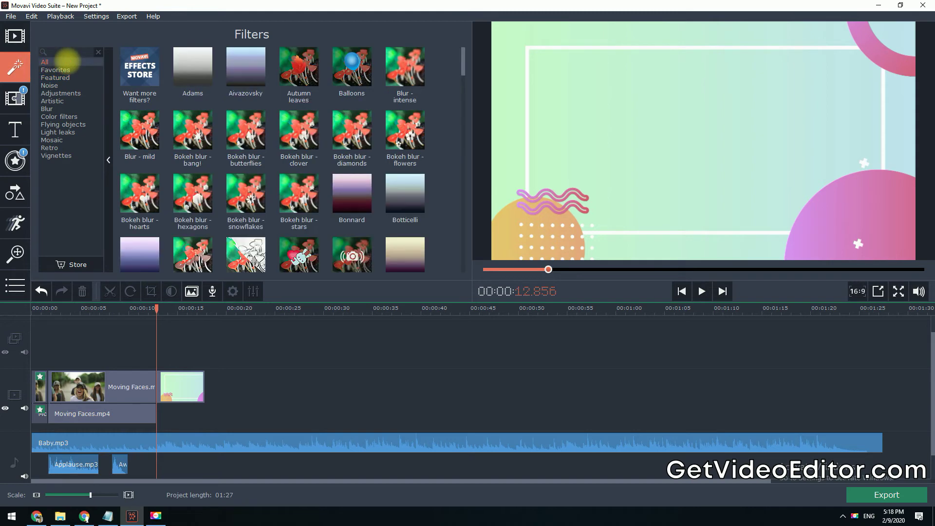
drag(464, 69, 464, 120)
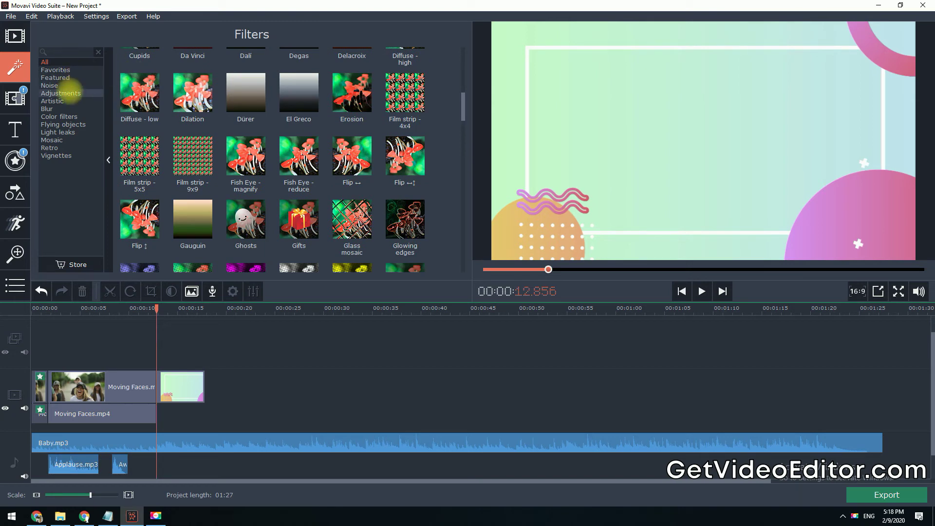
click(68, 100)
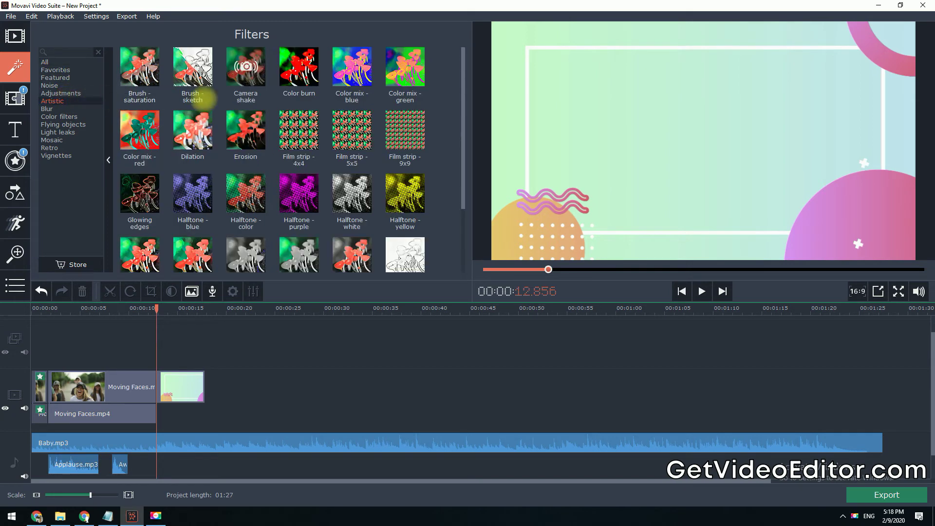
Try the Camera shake filter on the My diary clip, preview it and undo the filter
drag(246, 67, 165, 375)
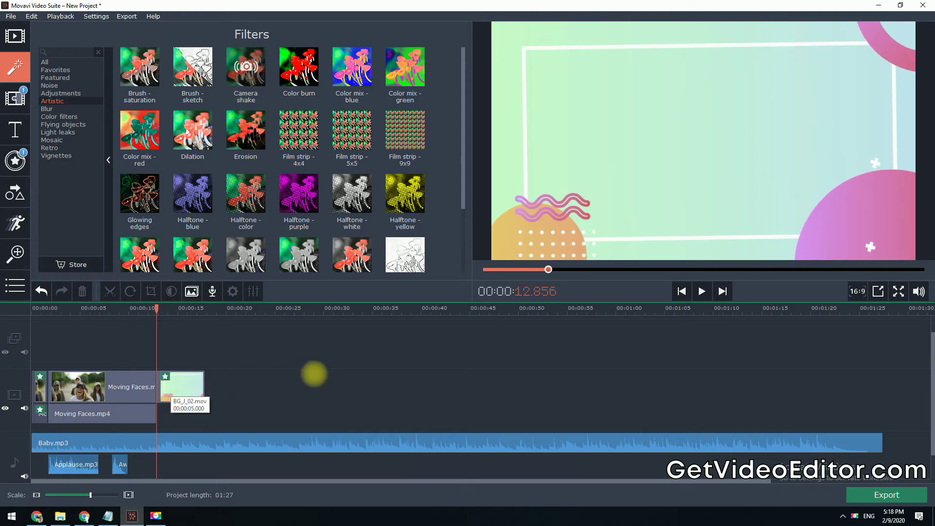
click(702, 292)
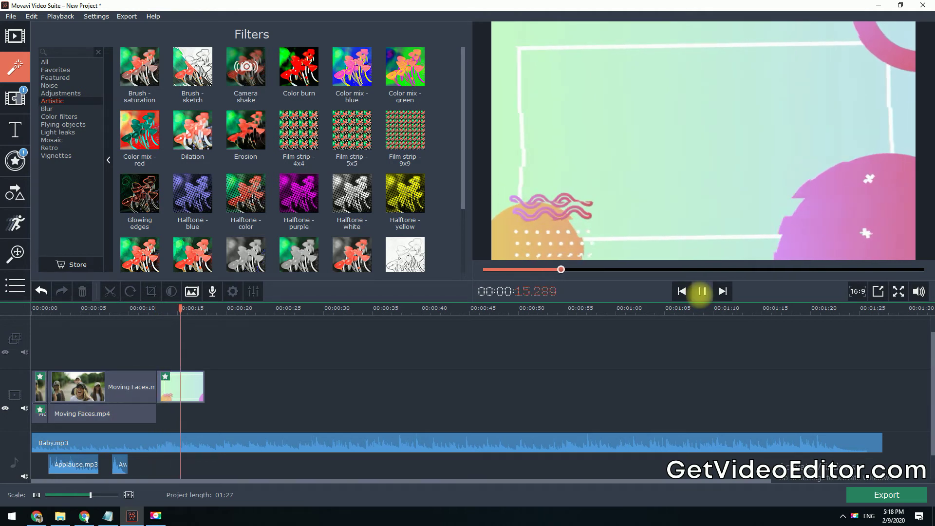
click(701, 291)
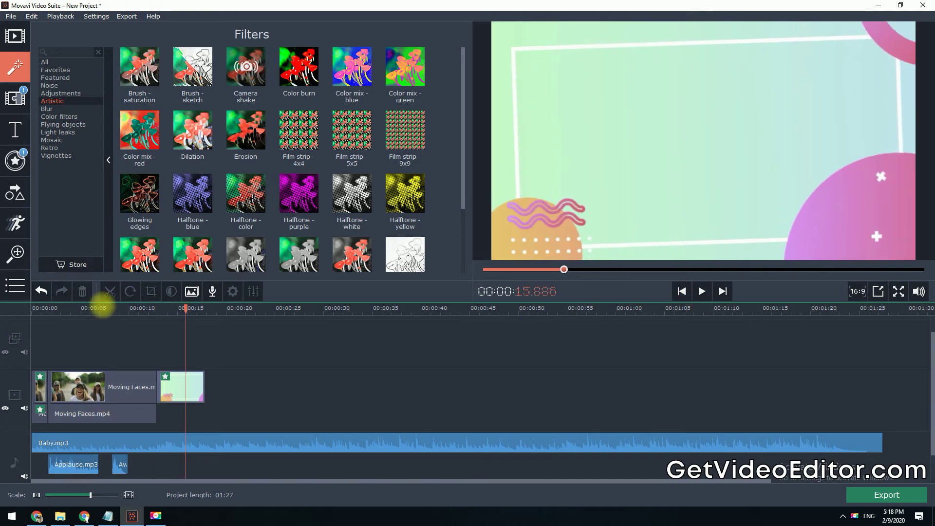
click(41, 291)
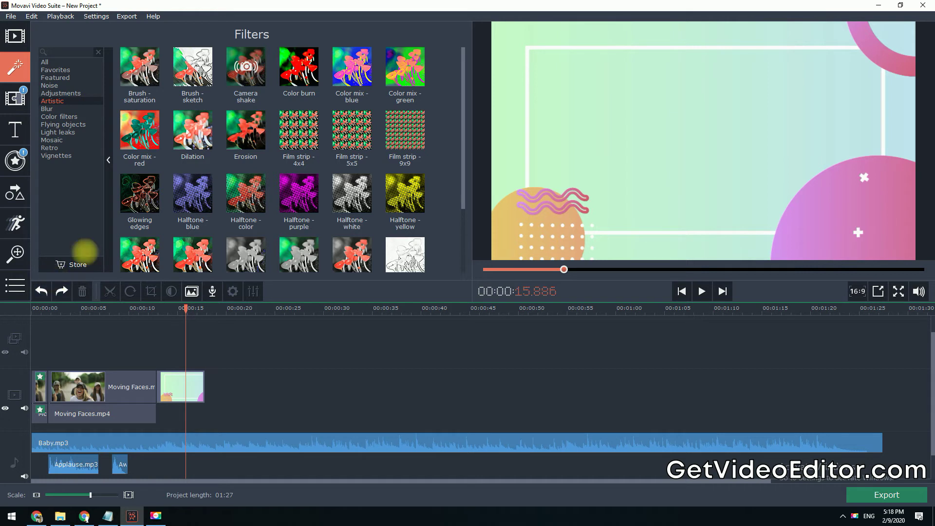
Apply the Color burn filter to the My diary clip and preview it from the clip's start
mouse_move(297, 80)
mouse_down()
mouse_move(230, 196)
mouse_move(151, 384)
mouse_move(169, 387)
mouse_up()
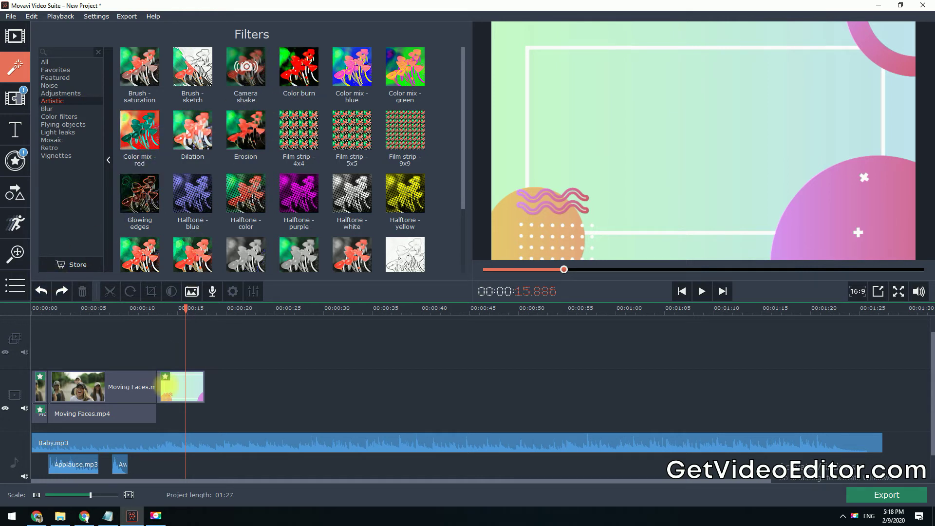
drag(184, 307, 155, 314)
click(702, 291)
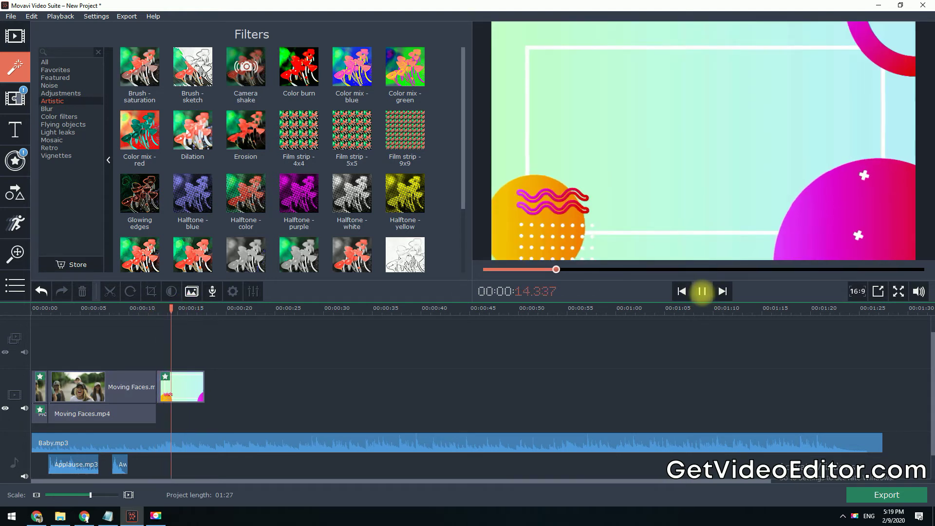
click(702, 291)
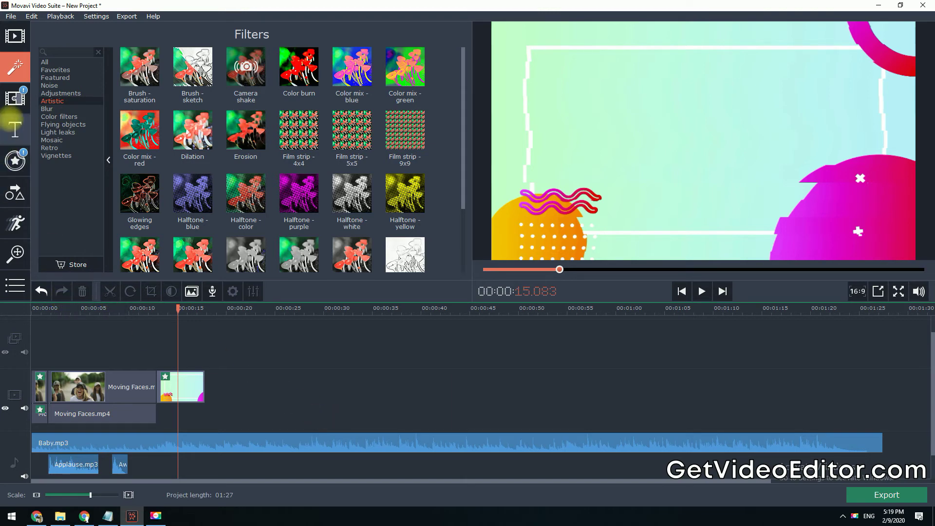
Browse the complete list of transitions and display the Artistic category
click(18, 102)
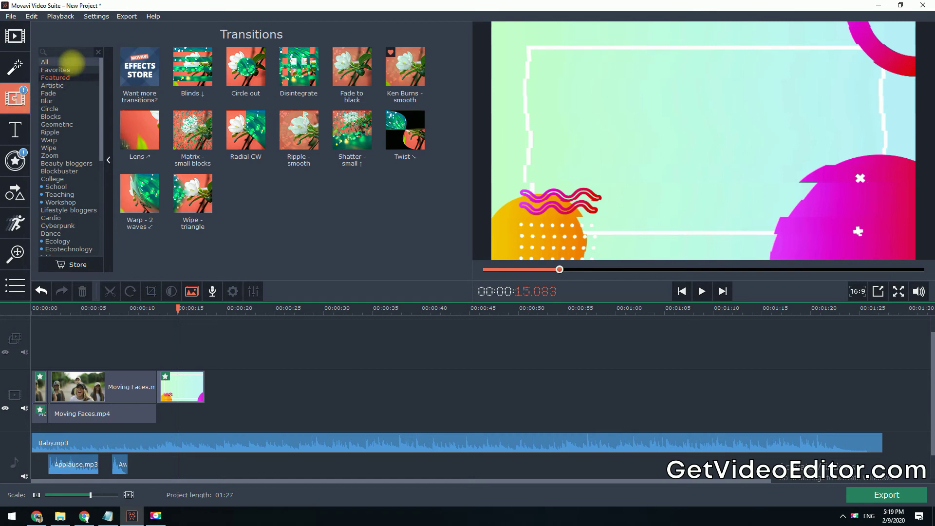
click(72, 62)
drag(463, 54, 464, 90)
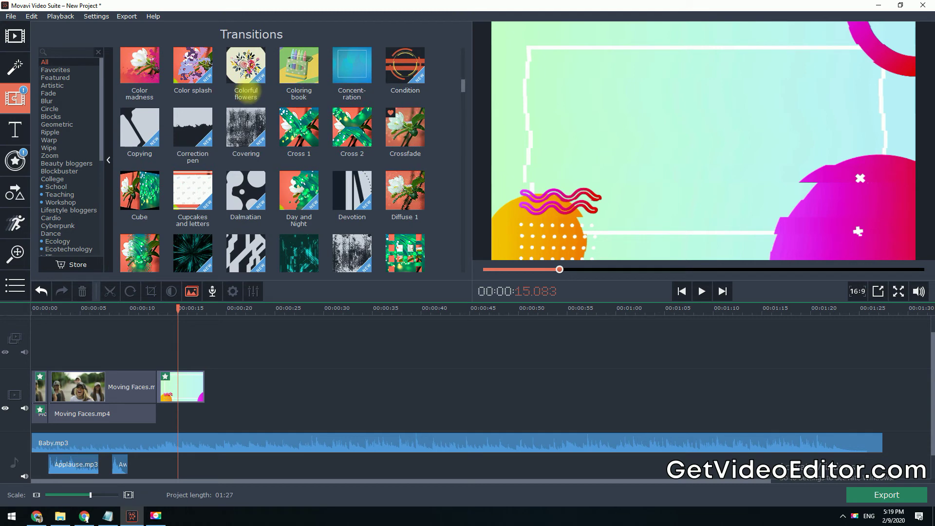
click(52, 85)
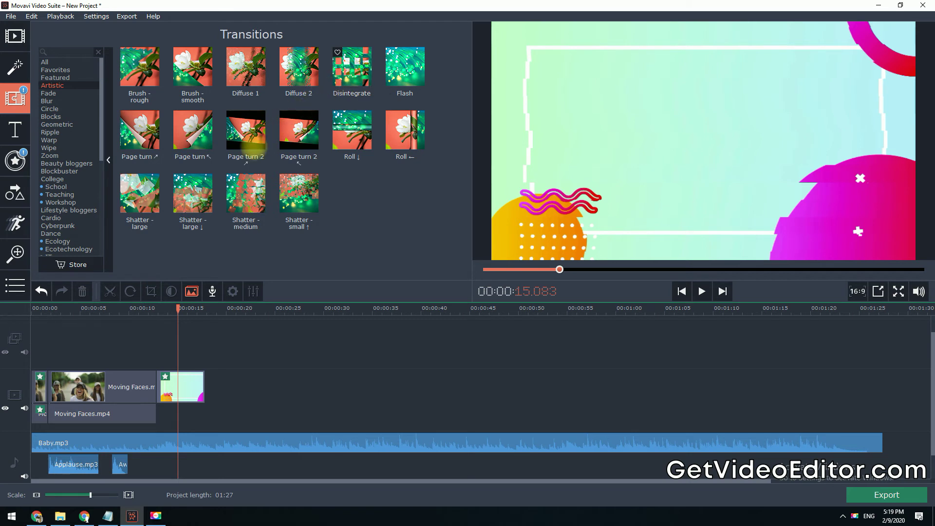
Add the Disintegrate transition between the Moving Faces.mp4 segment and the My diary clip and preview it
click(155, 386)
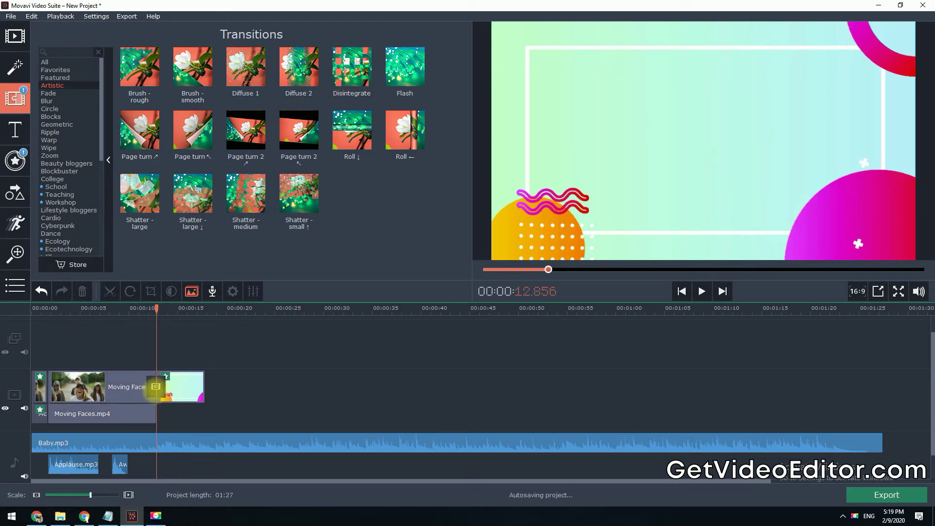
click(142, 386)
click(702, 291)
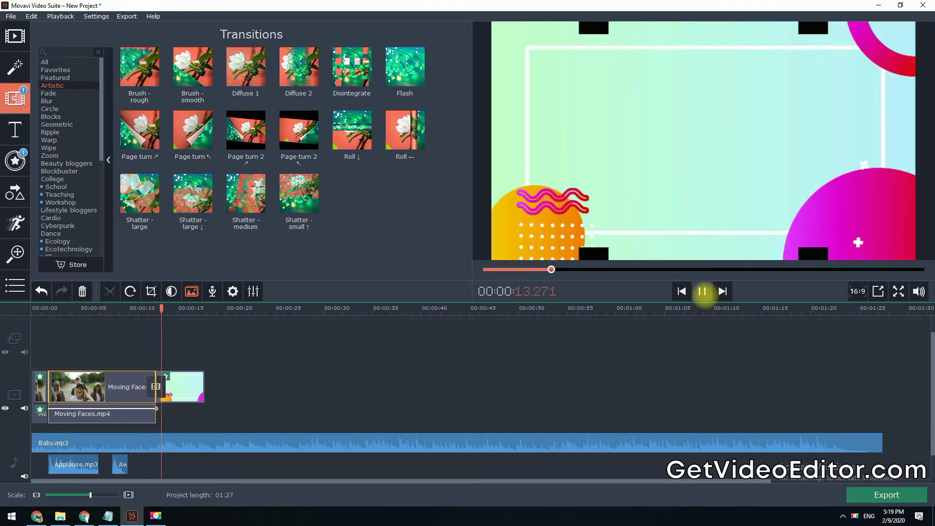
click(702, 291)
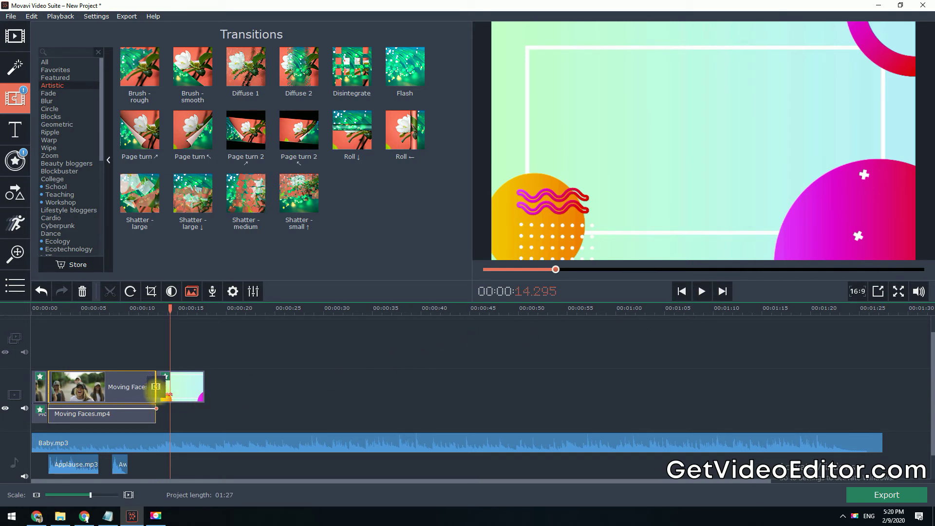
Set the duration of the Disintegrate transition to 01.000 seconds
double_click(155, 387)
click(476, 224)
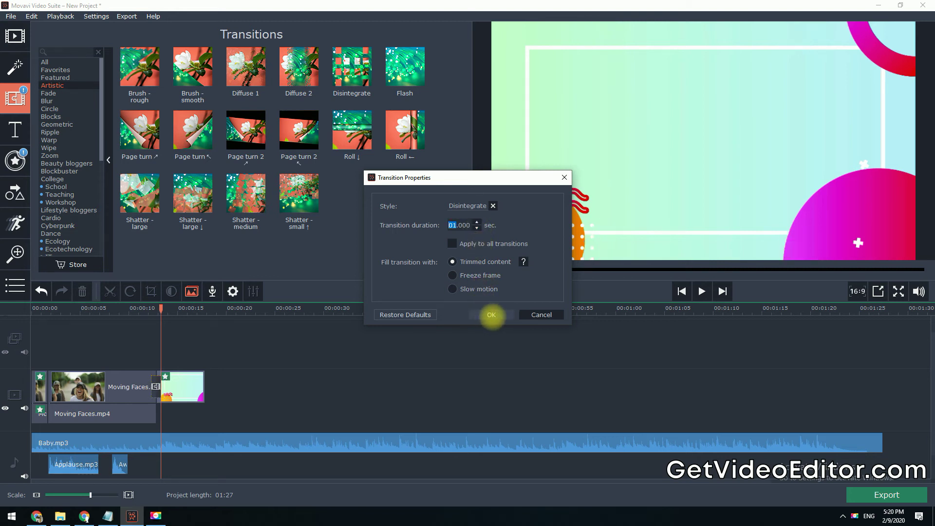
click(491, 315)
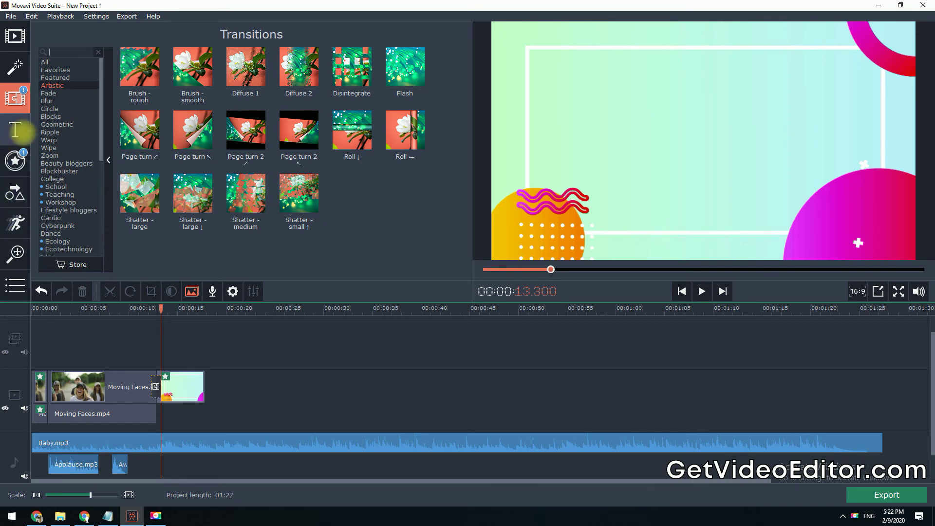
Add the Clean circle title from the Artistic titles to the title track at the start of the longer Moving Faces.mp4 segment
click(16, 131)
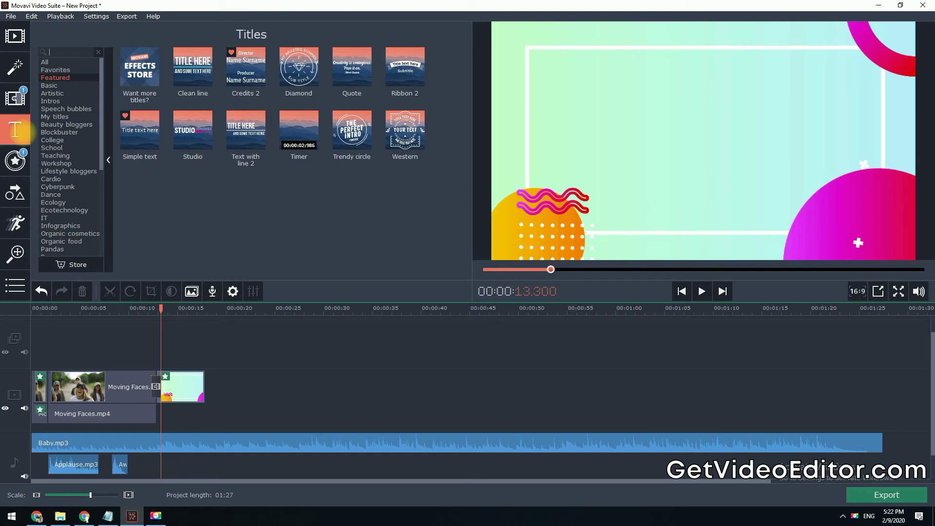
click(70, 91)
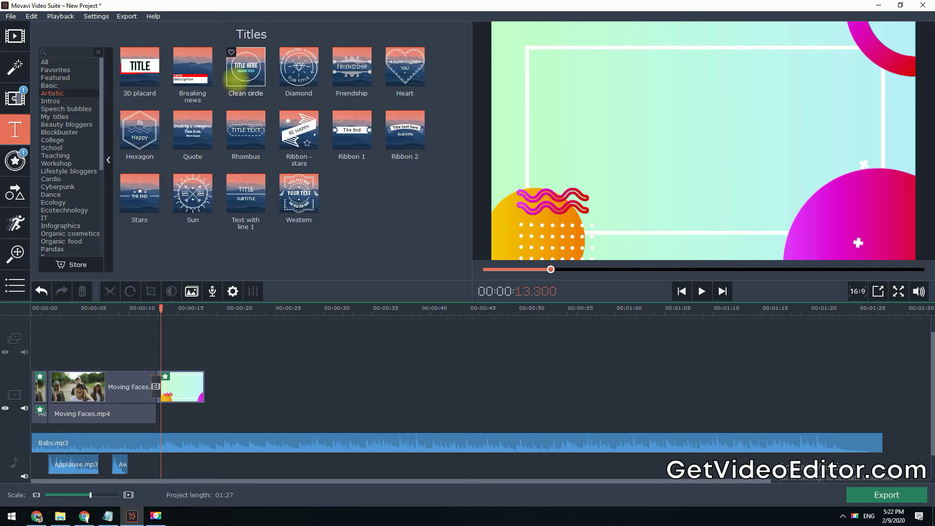
drag(83, 313, 49, 350)
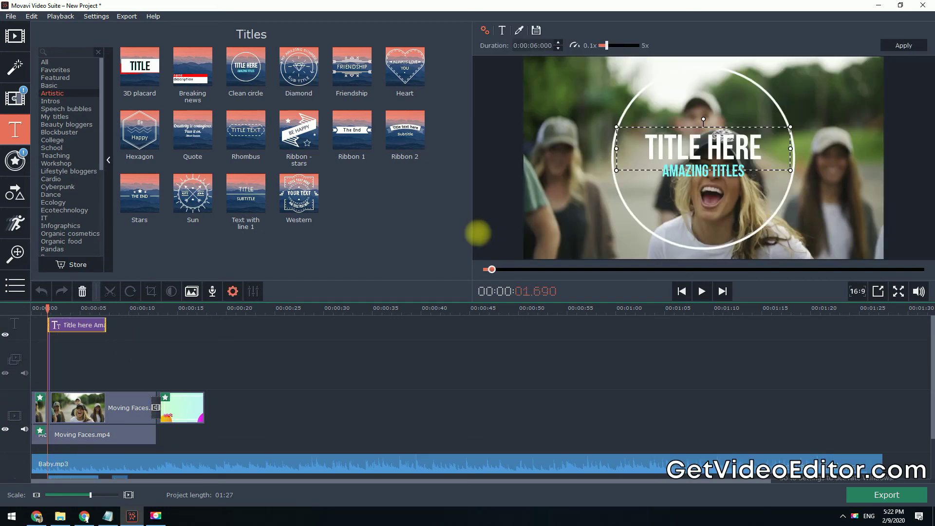
Replace the main title text with SUMMER VACATION, widen its text box and centre it slightly higher above the subtitle
double_click(677, 146)
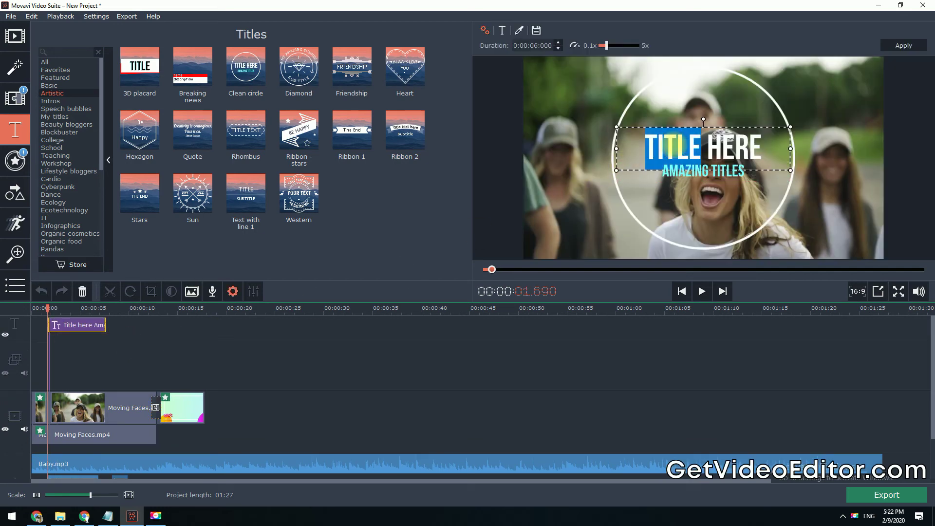
triple_click(677, 147)
text(SUMMER VACATION)
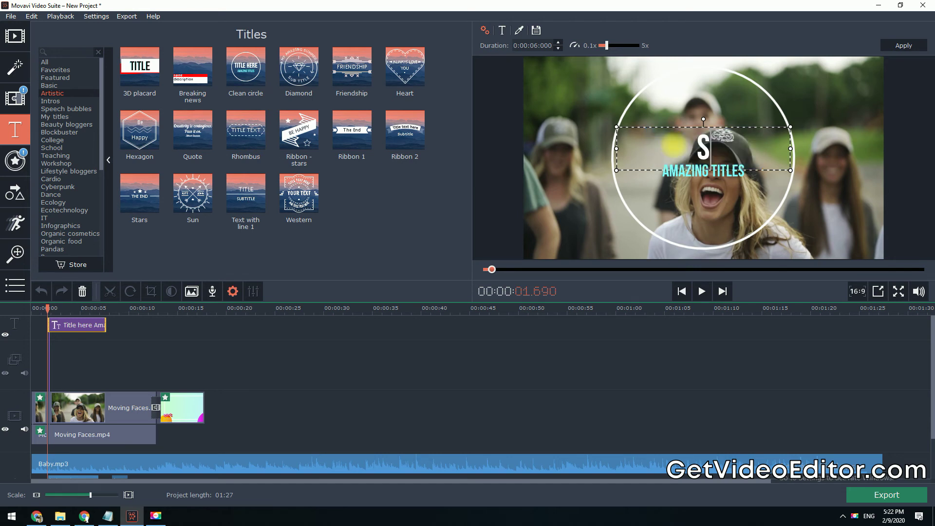
drag(791, 170, 866, 169)
drag(739, 146, 702, 140)
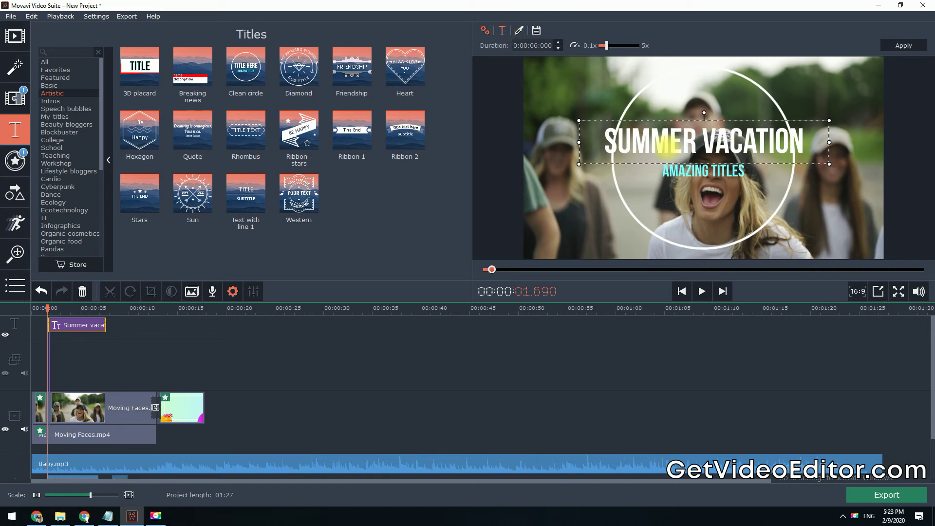
Reduce the font size of SUMMER VACATION so it fits inside the circle and preview the title over the video
double_click(667, 145)
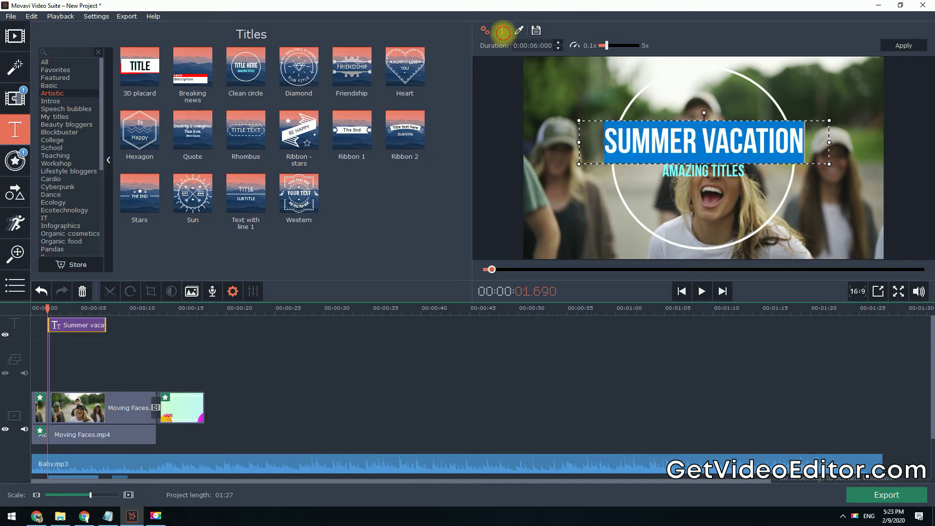
click(502, 30)
click(819, 195)
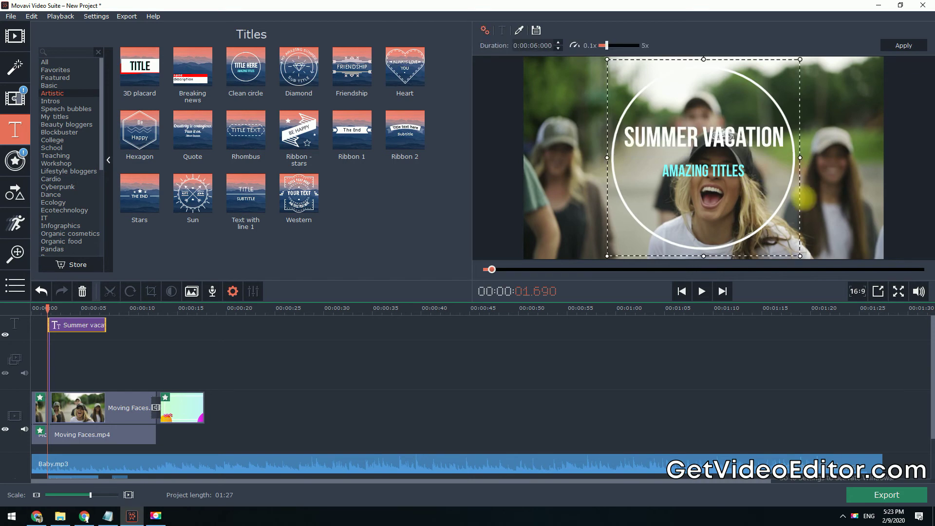
click(701, 291)
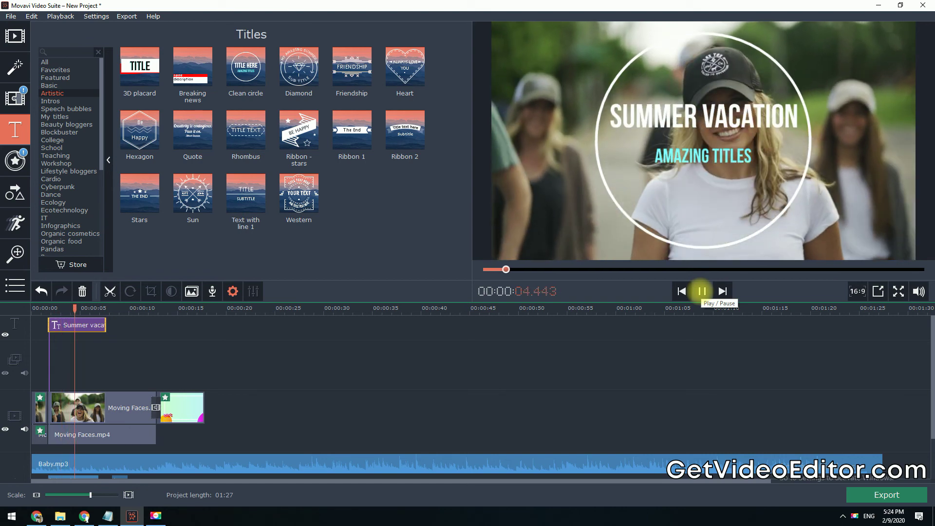
click(701, 291)
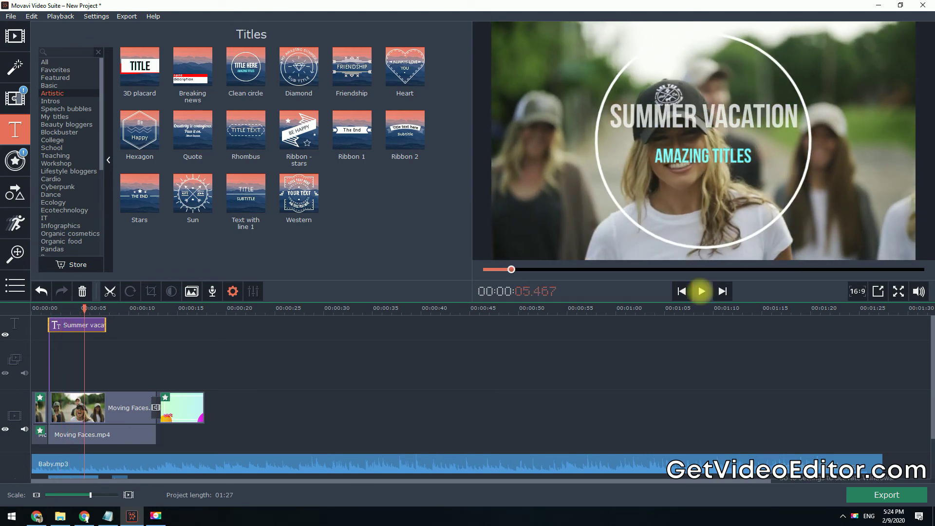
Add a Pan effect to the longer Moving Faces.mp4 segment at about 6 seconds, with a smaller start frame over the picture's lower-left part
click(16, 252)
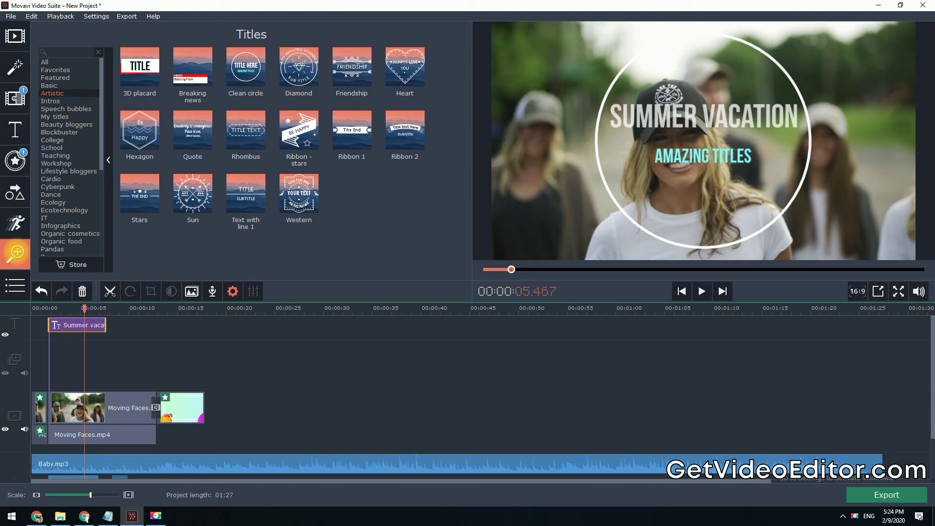
click(90, 408)
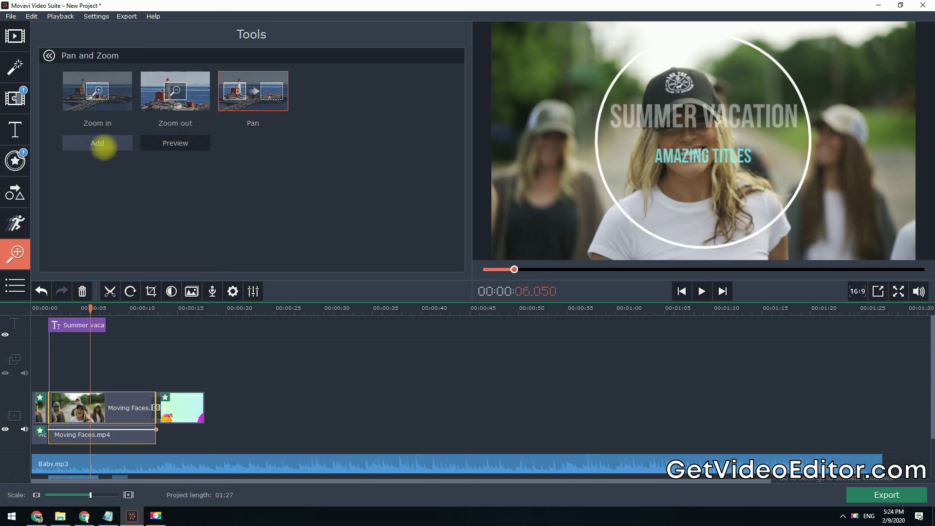
click(100, 144)
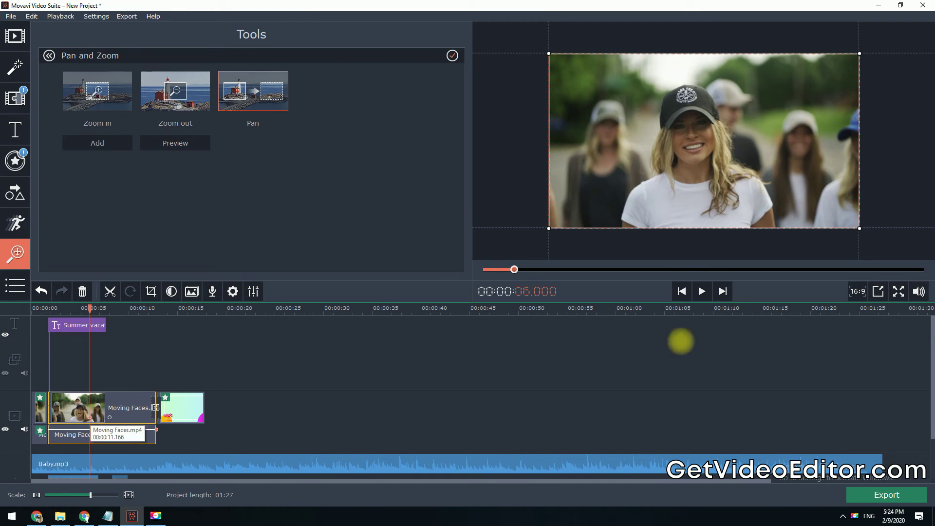
drag(861, 227, 800, 213)
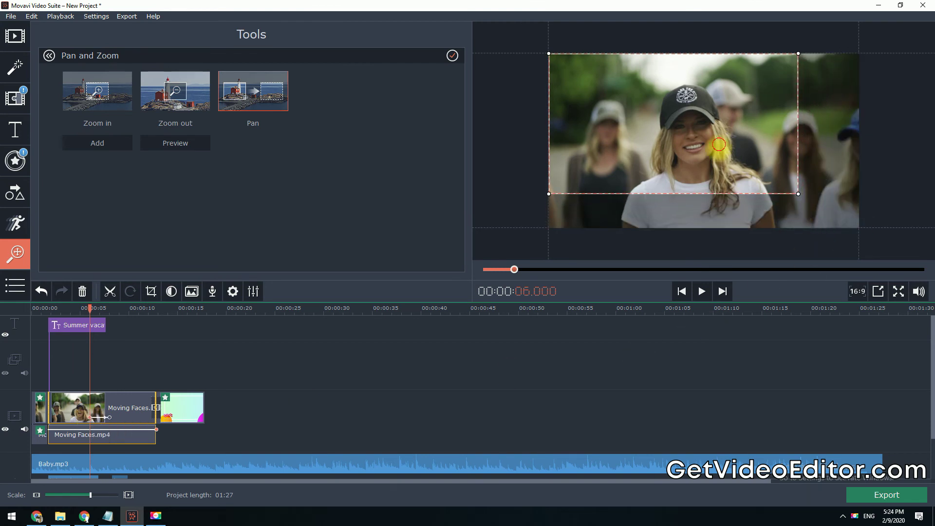
drag(720, 146, 720, 171)
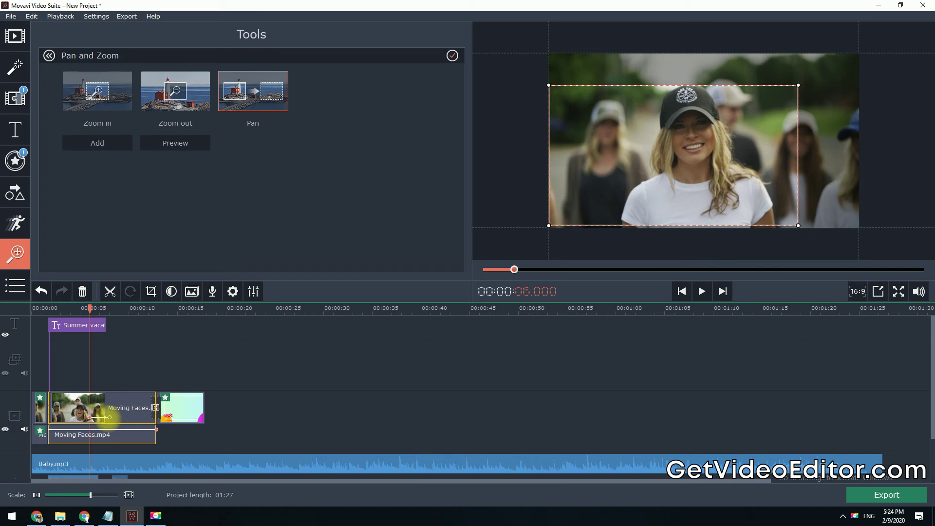
Shrink the pan's end frame over the lower-right part of the picture and preview the pan effect
click(108, 418)
drag(549, 52, 611, 88)
drag(735, 159, 735, 153)
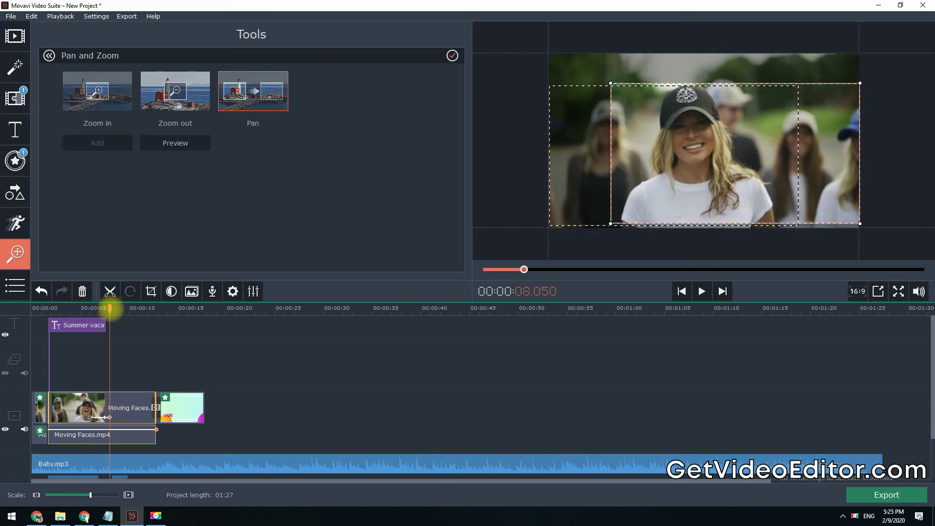
click(83, 308)
click(702, 291)
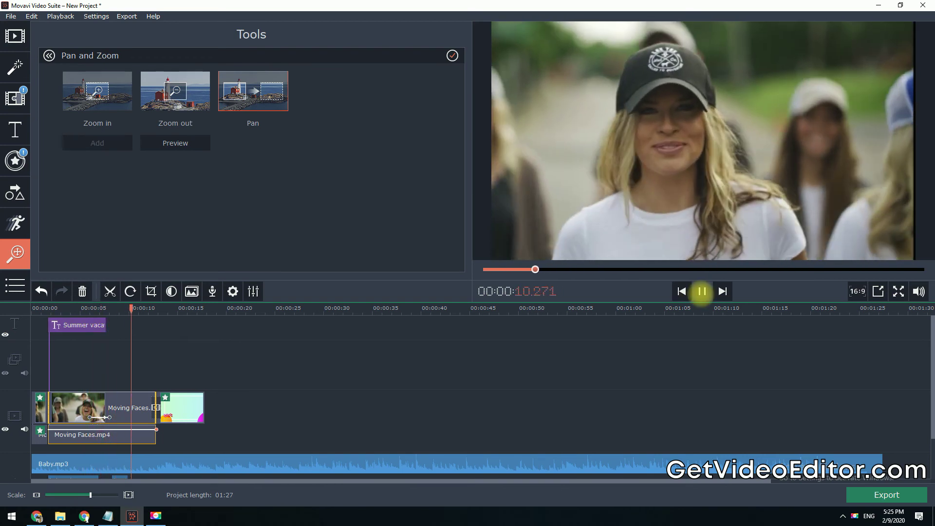
click(701, 291)
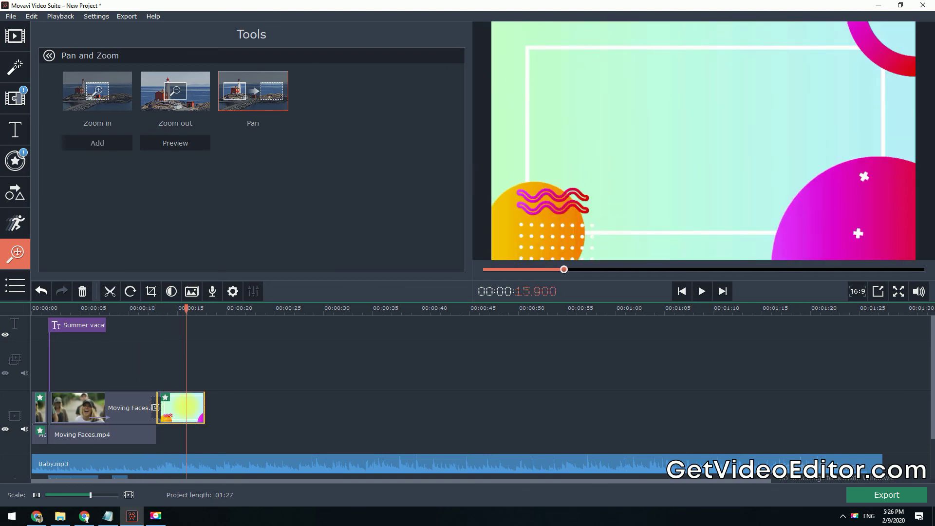
Run video stabilization on the My diary clip
click(16, 288)
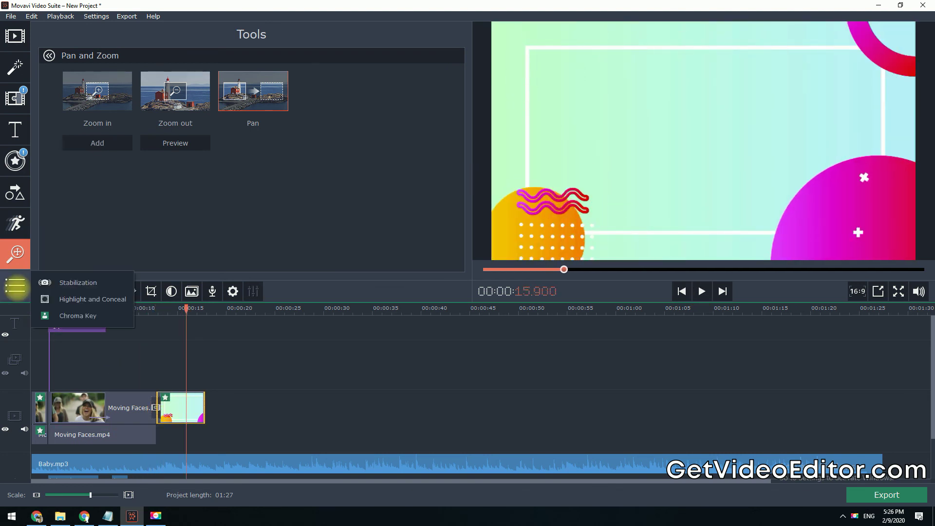
click(87, 285)
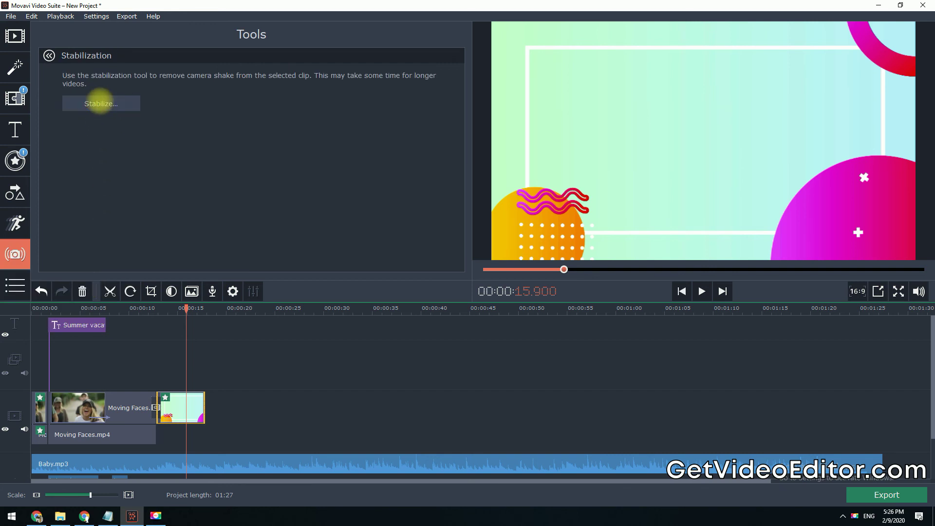
click(101, 103)
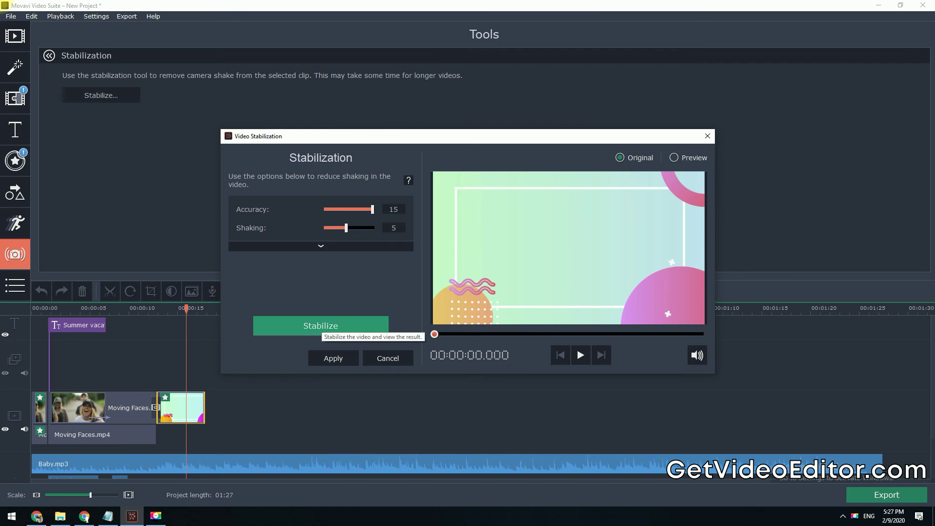
click(321, 325)
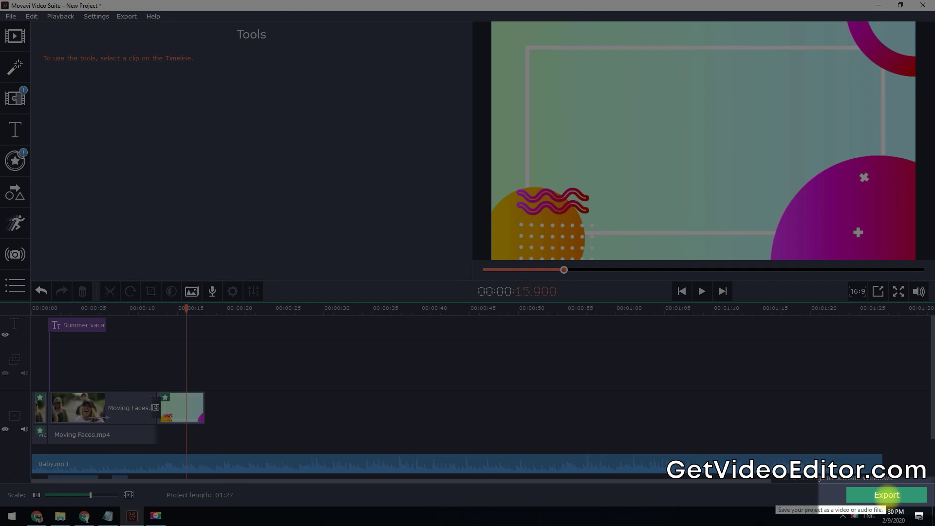
Export the project to the Desktop as a High quality MP4 file named My video
click(887, 495)
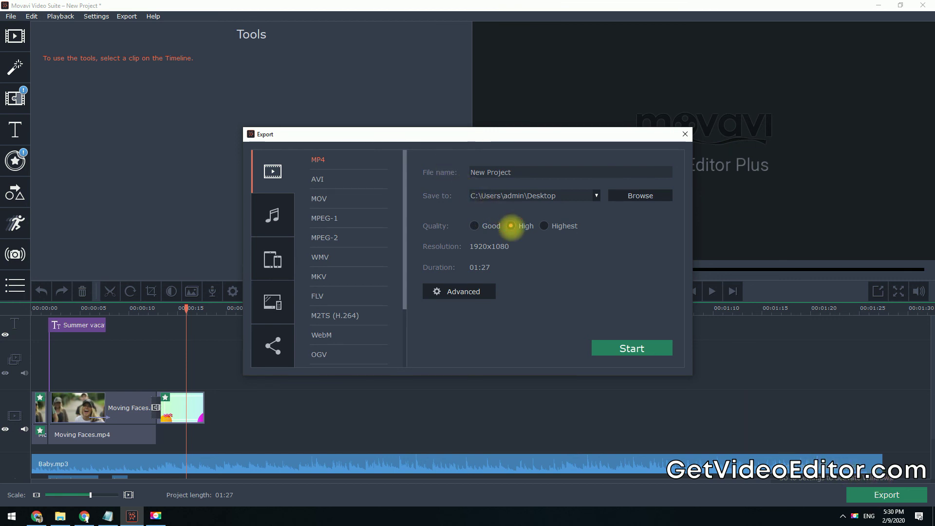
drag(467, 172, 547, 174)
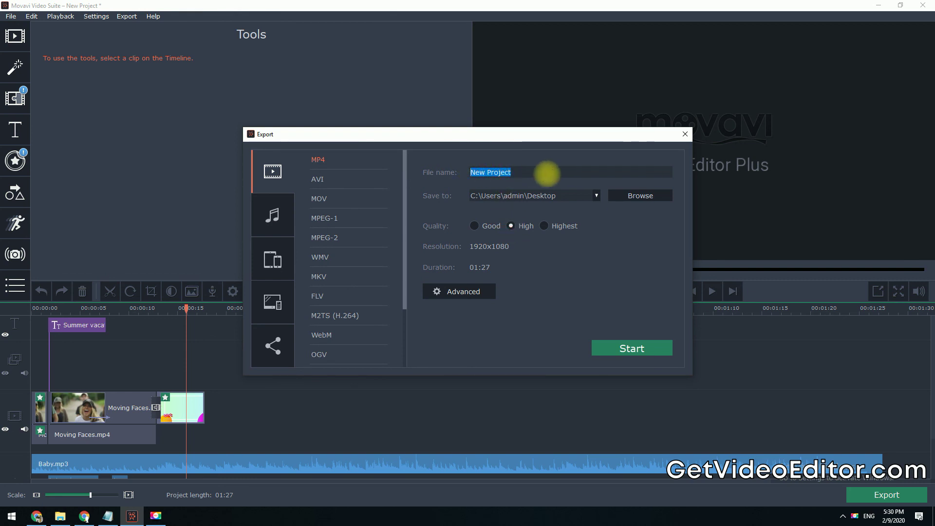
text(My video)
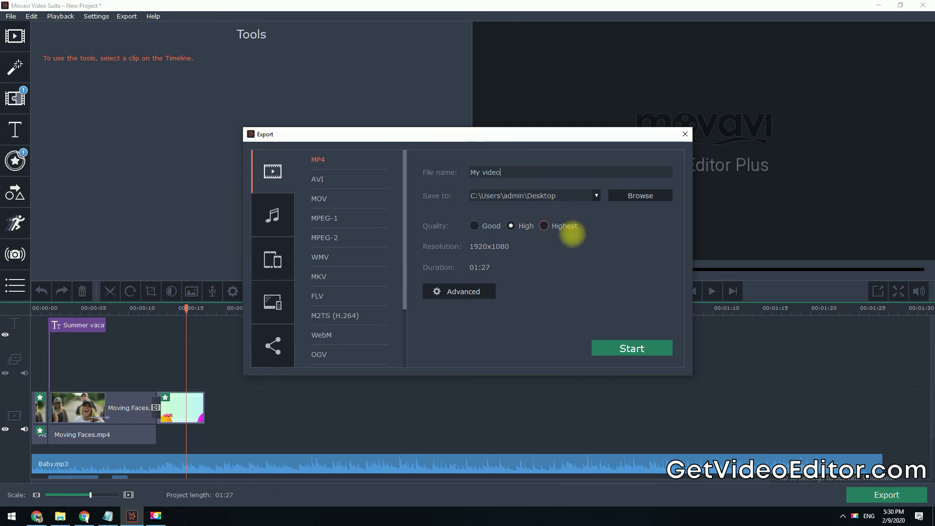
click(637, 349)
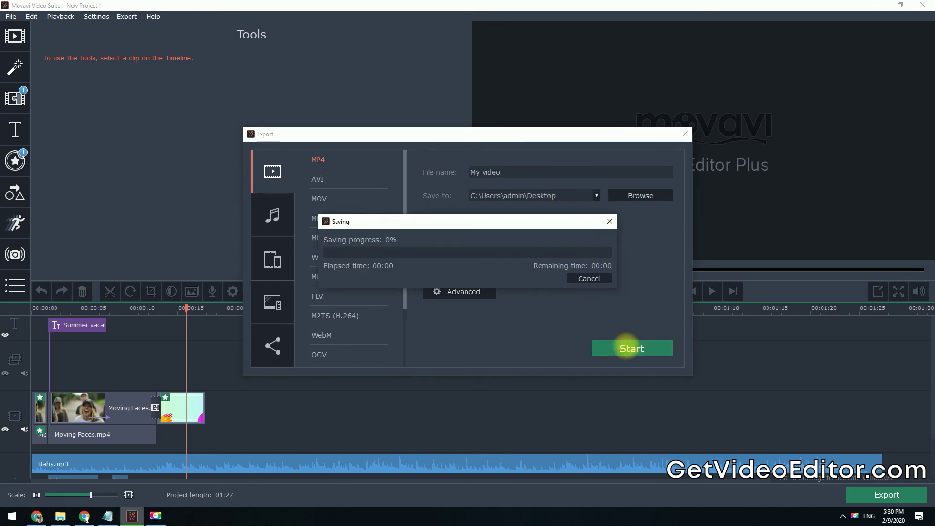